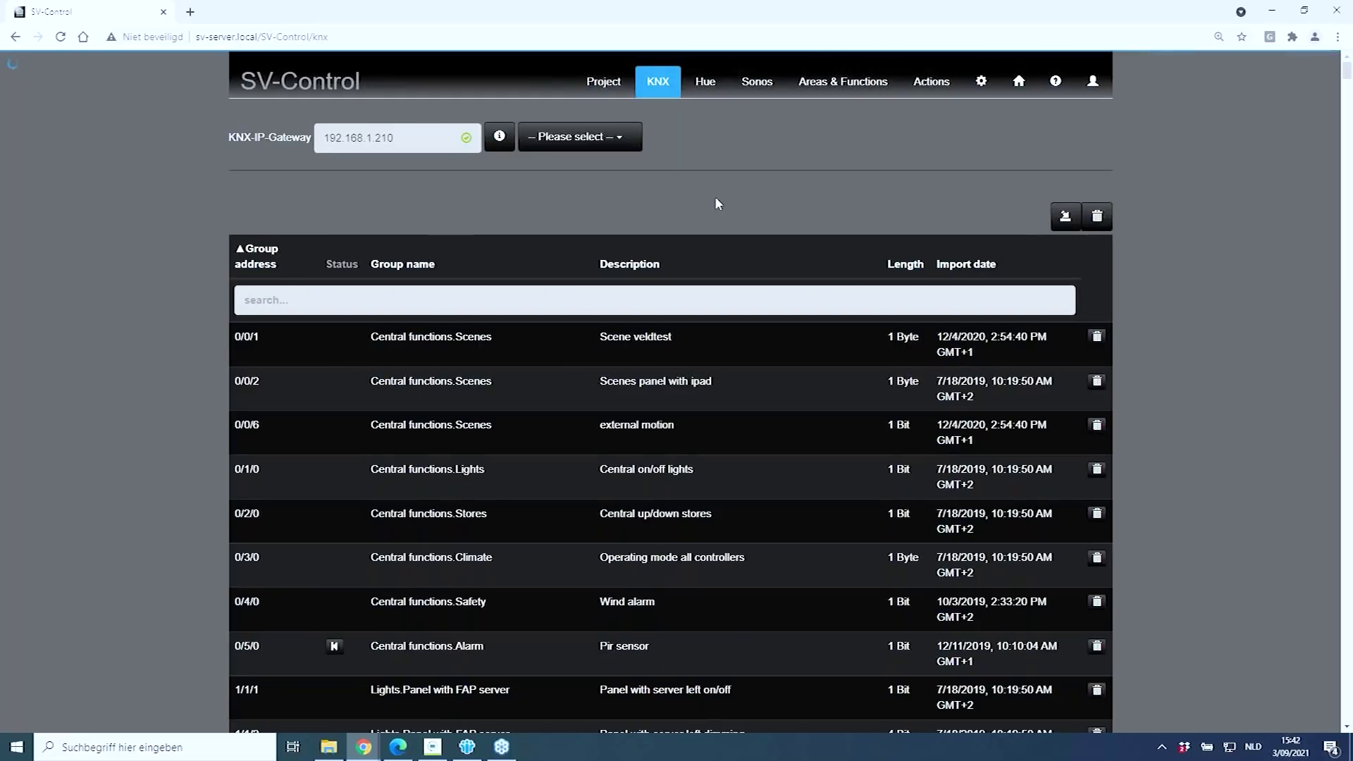
Review the available KNX IP gateways and the imported KNX group address list.
left_click(619, 138)
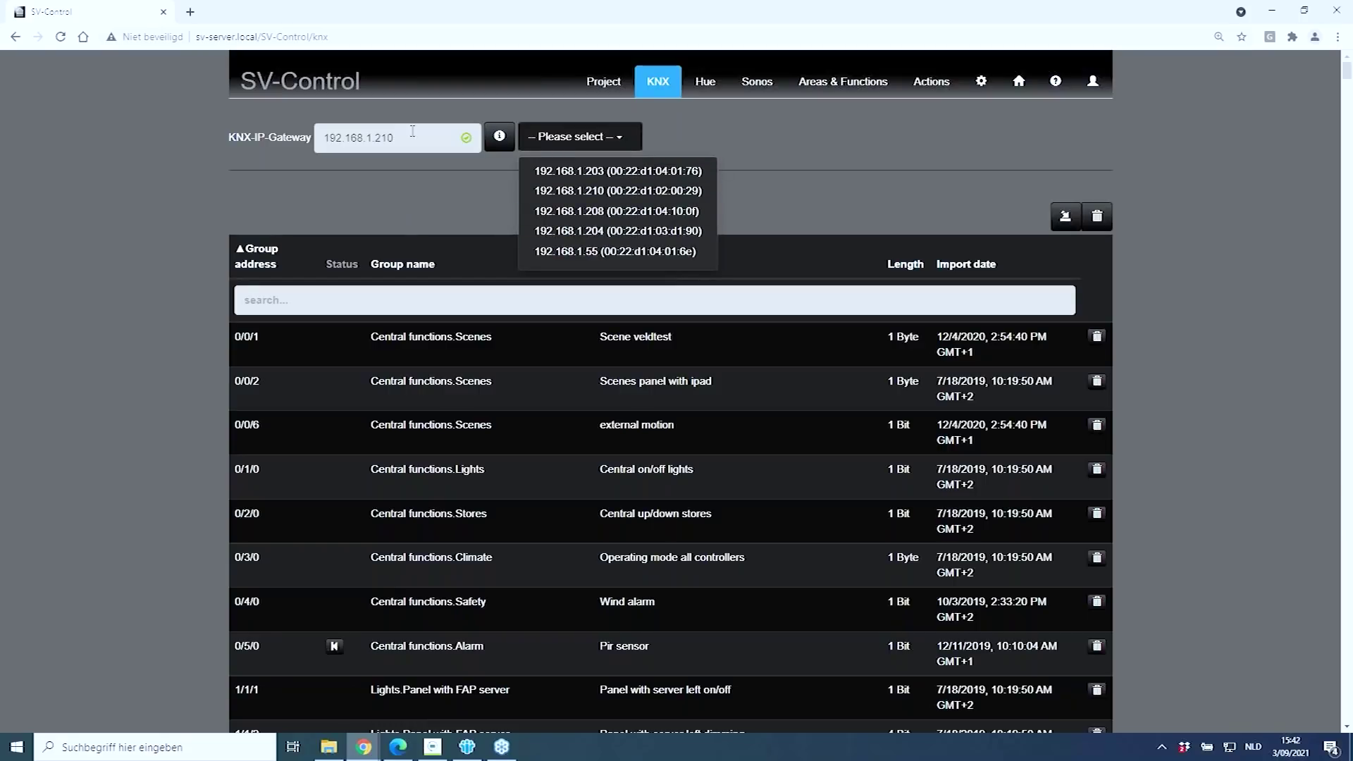
left_click(461, 137)
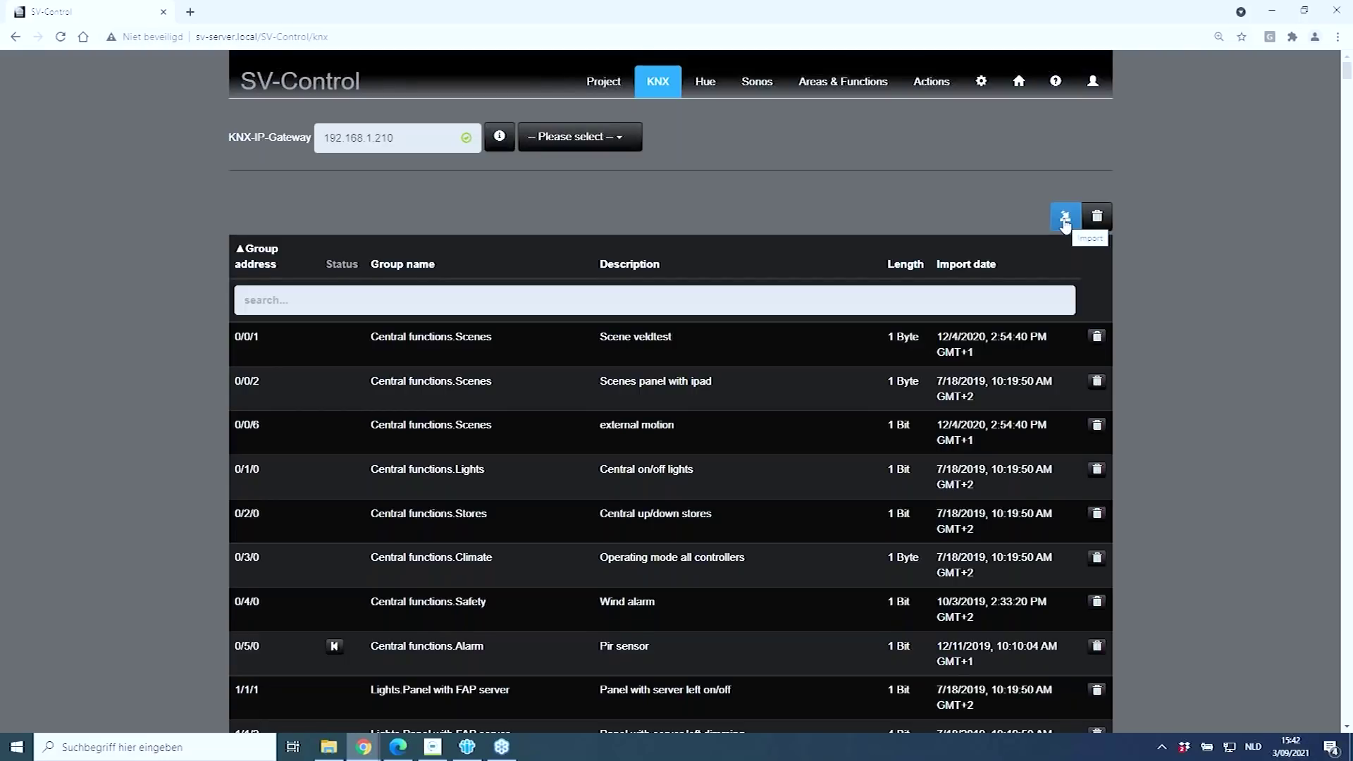
scroll(501, 341, "down", 10)
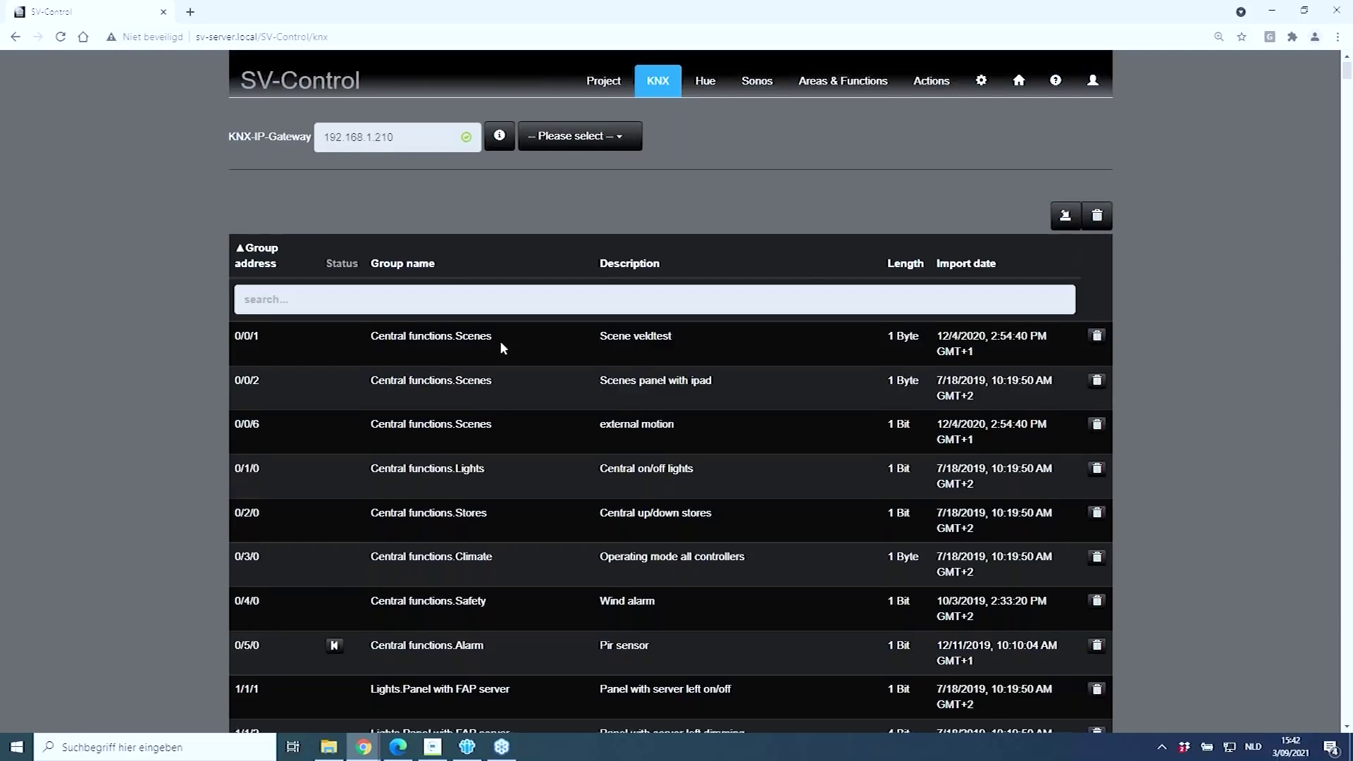
scroll(513, 331, "down", 8)
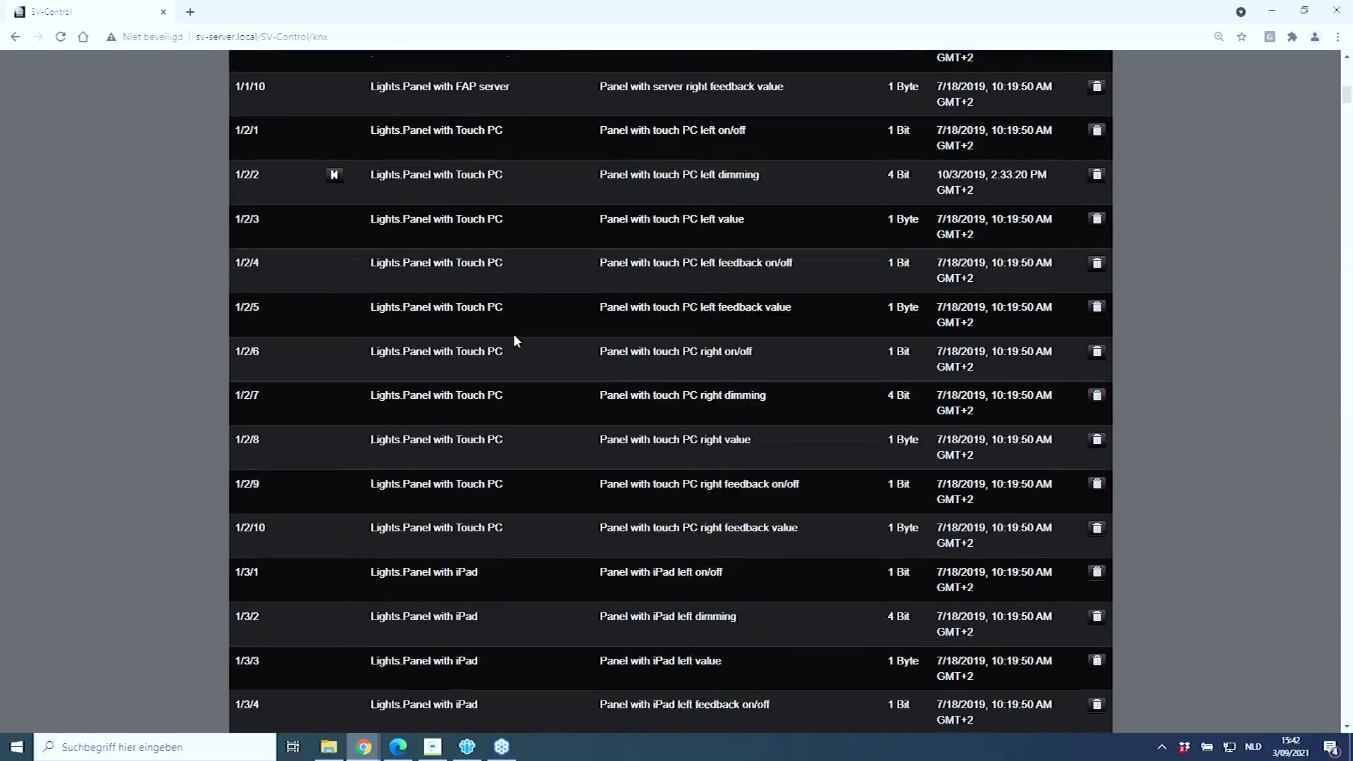
scroll(543, 479, "up", 2)
scroll(547, 451, "up", 15)
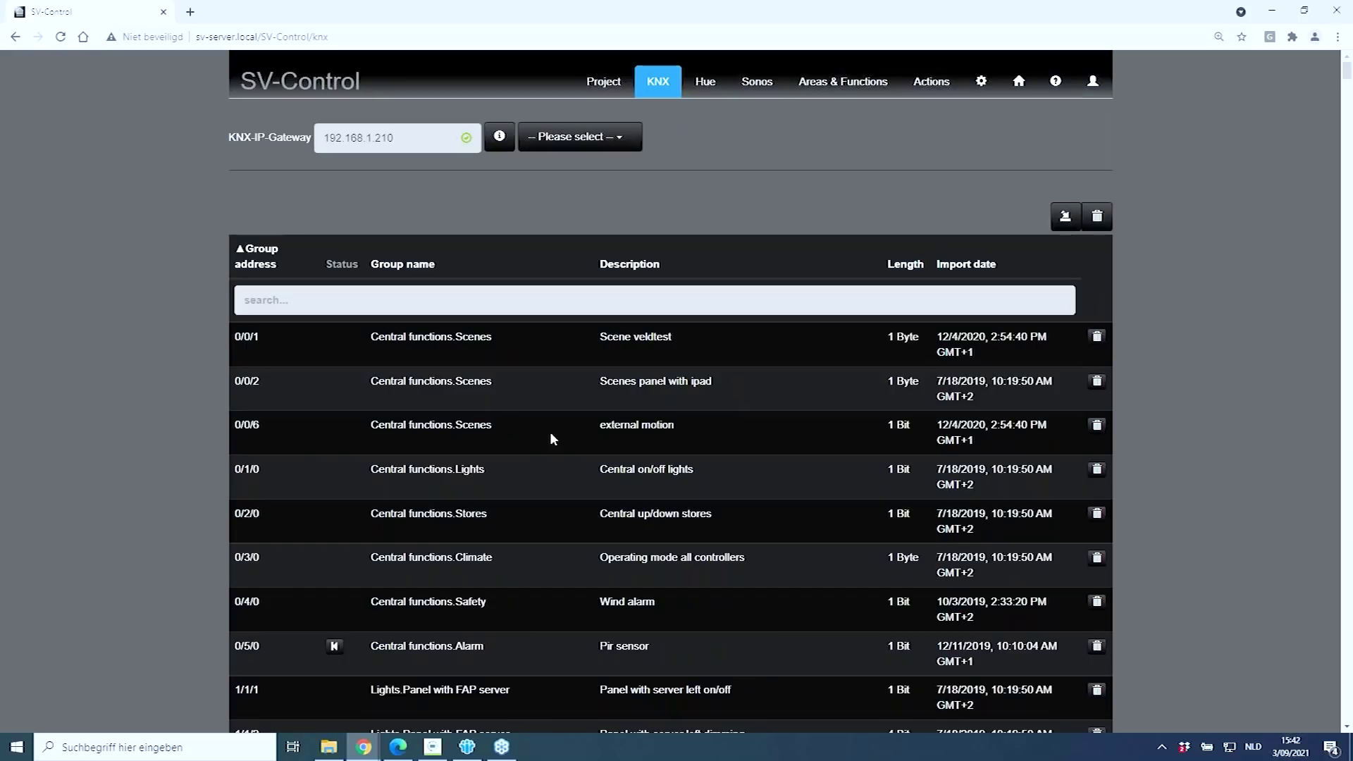
Open the Hue configuration and check the gateway address and the gateways available for selection.
left_click(705, 83)
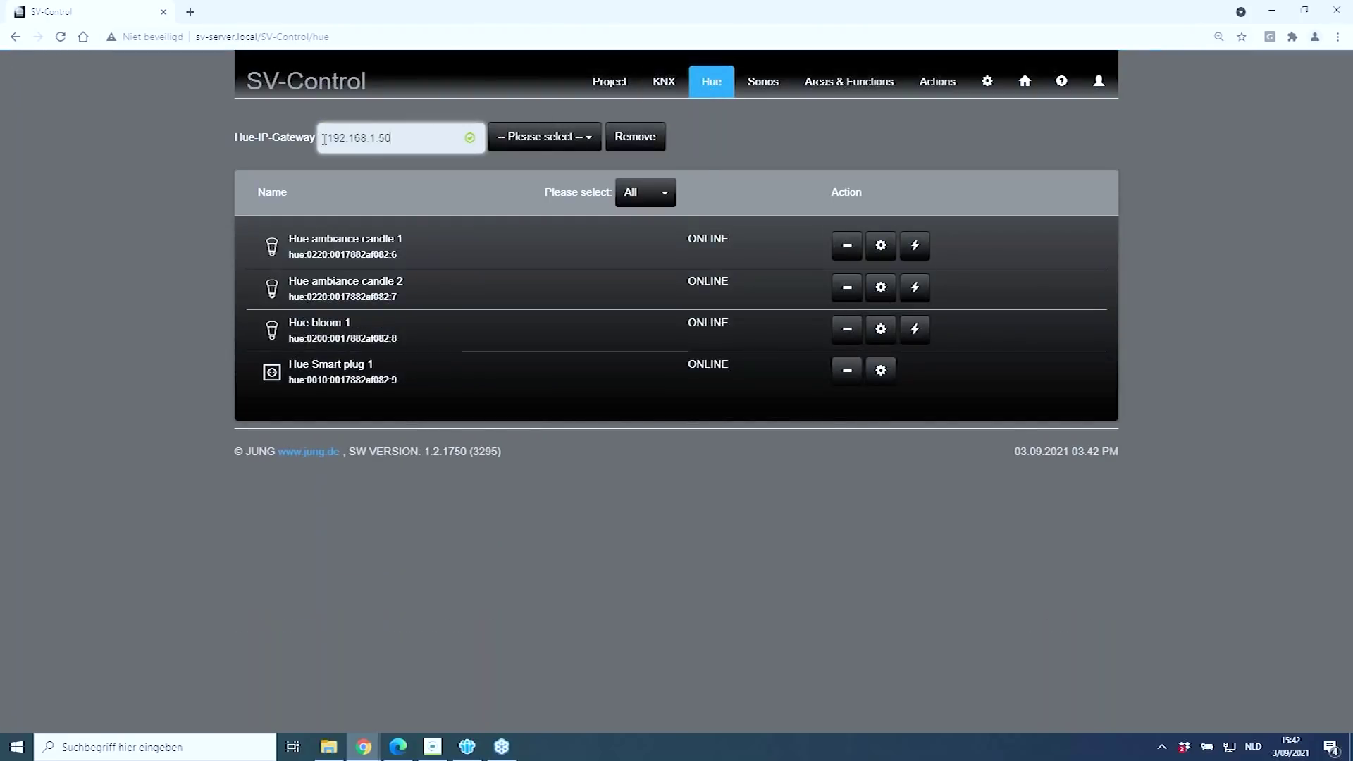
left_click_drag(324, 139, 397, 138)
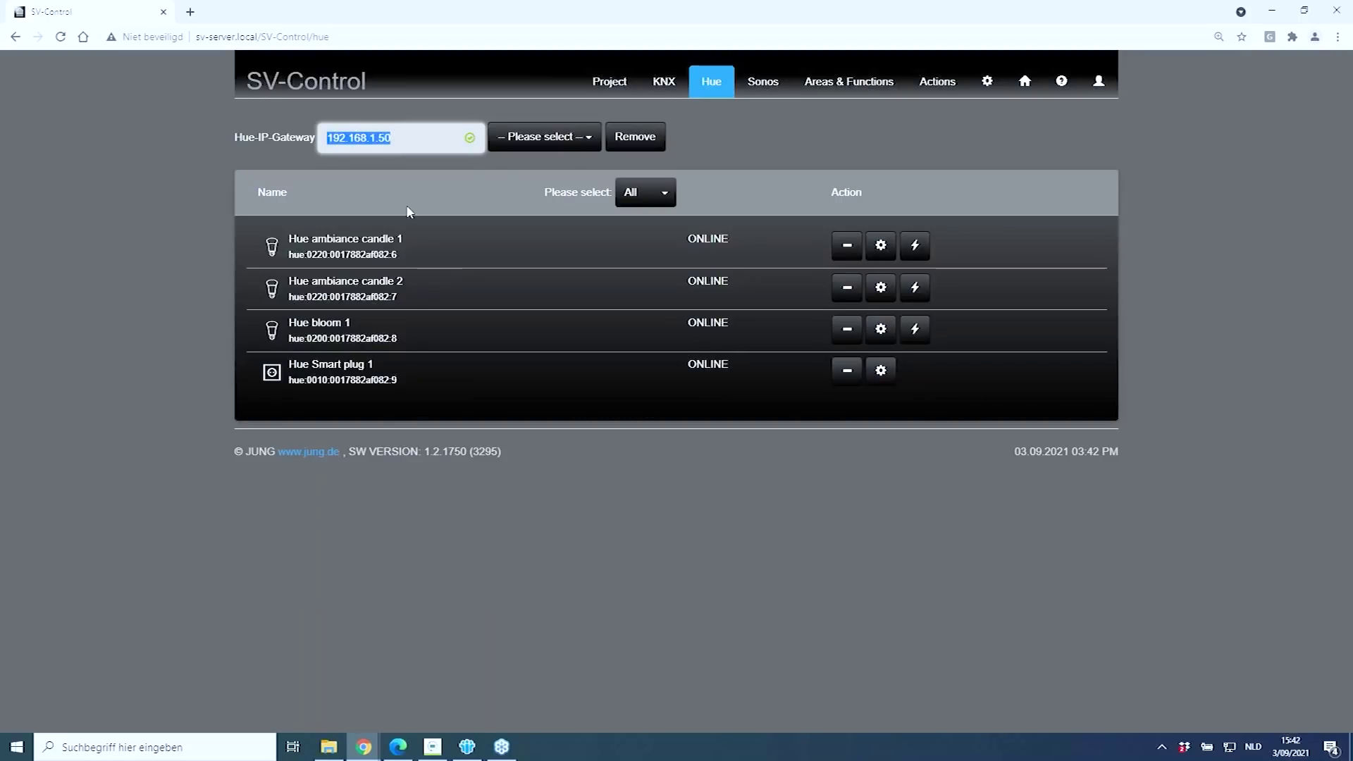
left_click(590, 143)
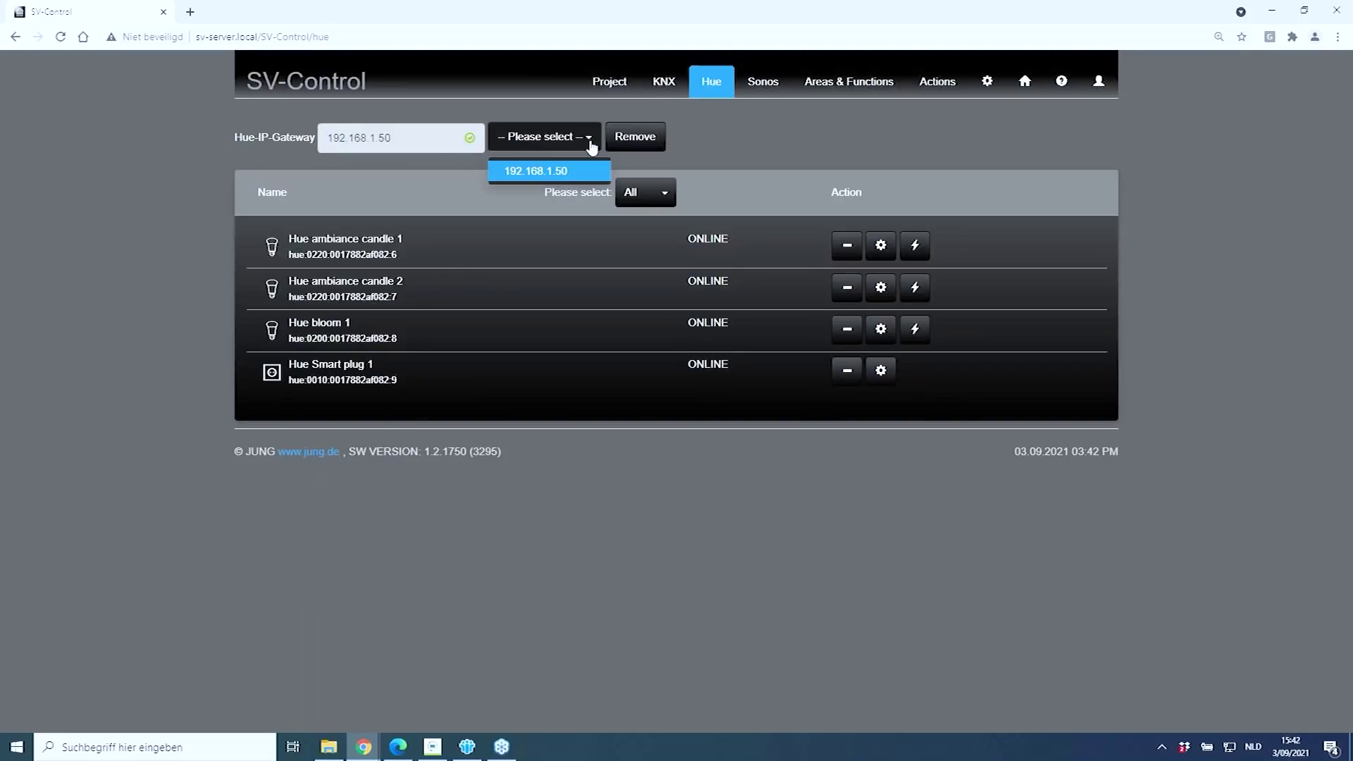
left_click(591, 145)
left_click(430, 233)
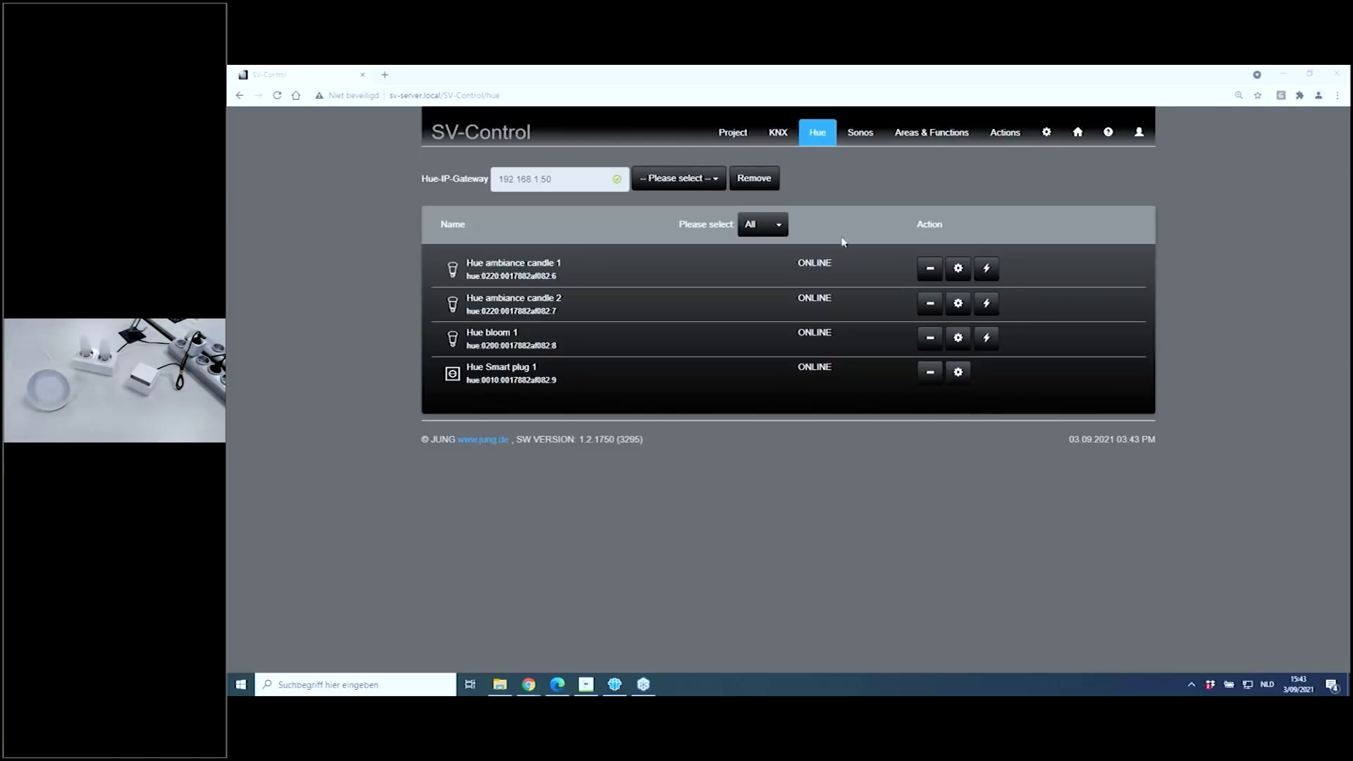
Trigger the test action for Hue ambiance candle 1, Hue ambiance candle 2 and Hue bloom 1.
left_click(845, 270)
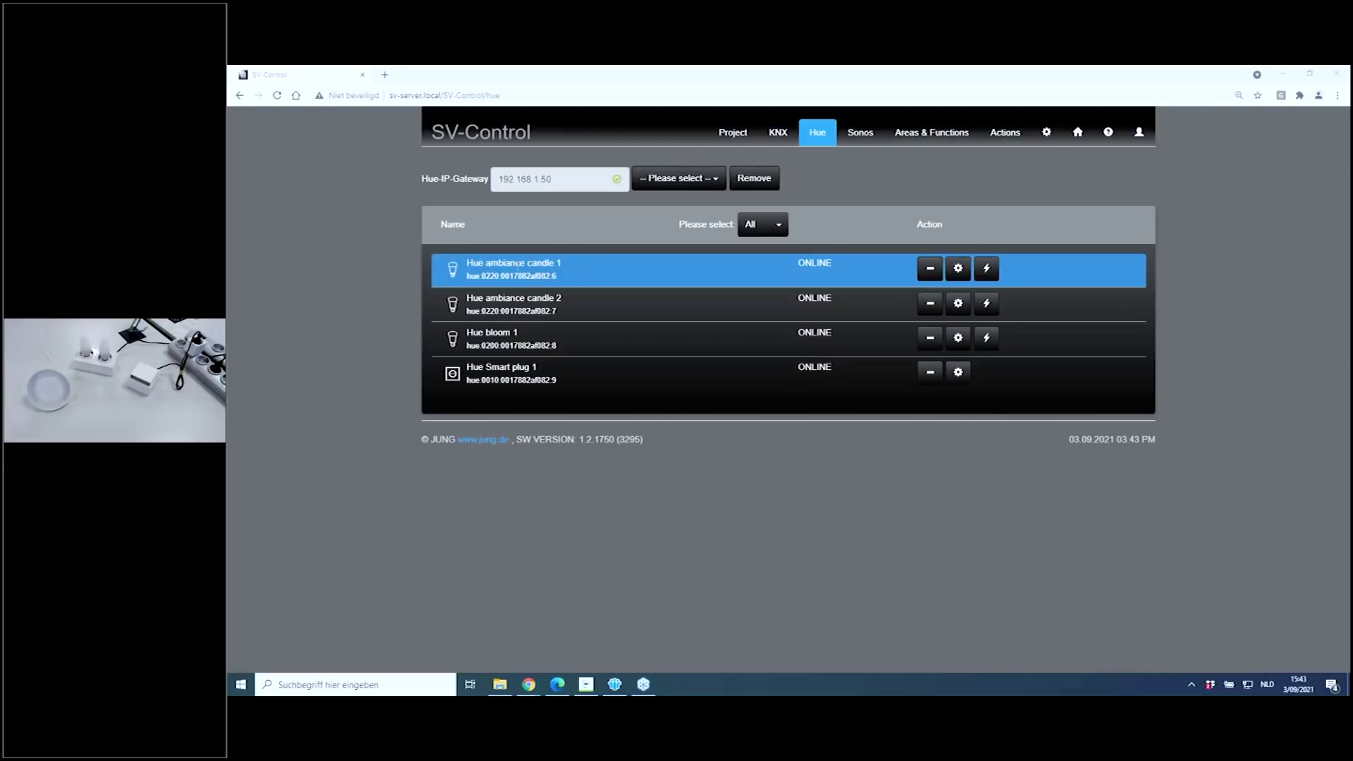
left_click(987, 270)
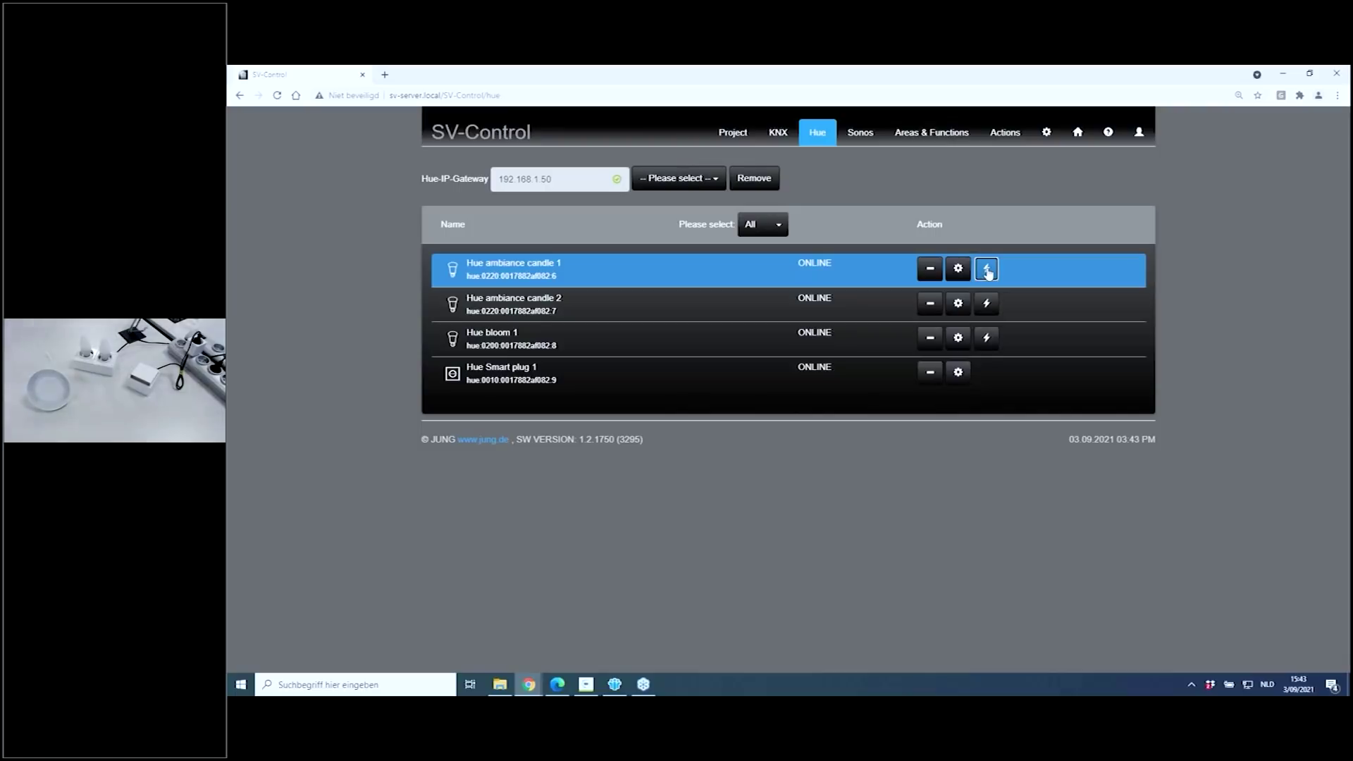
left_click(988, 304)
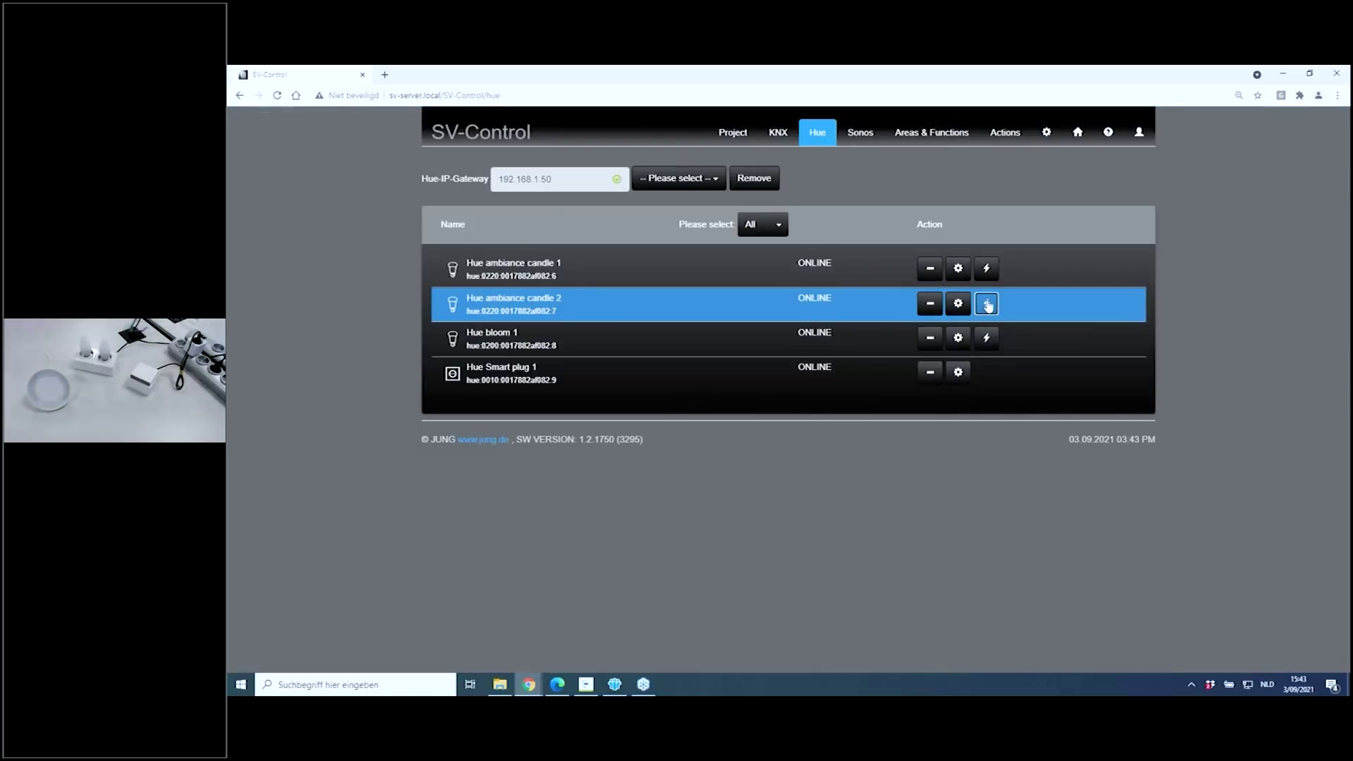
left_click(988, 339)
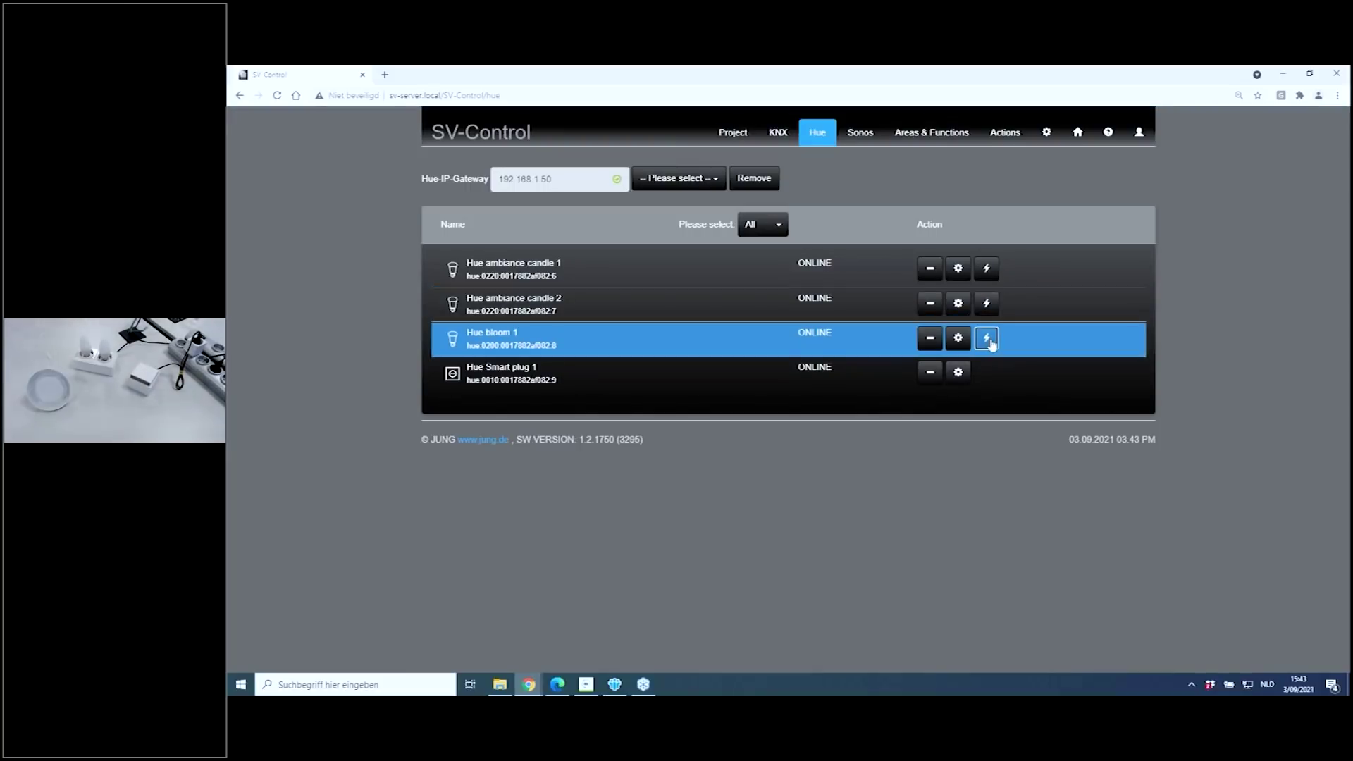
Show the overview of Sonos players.
left_click(861, 135)
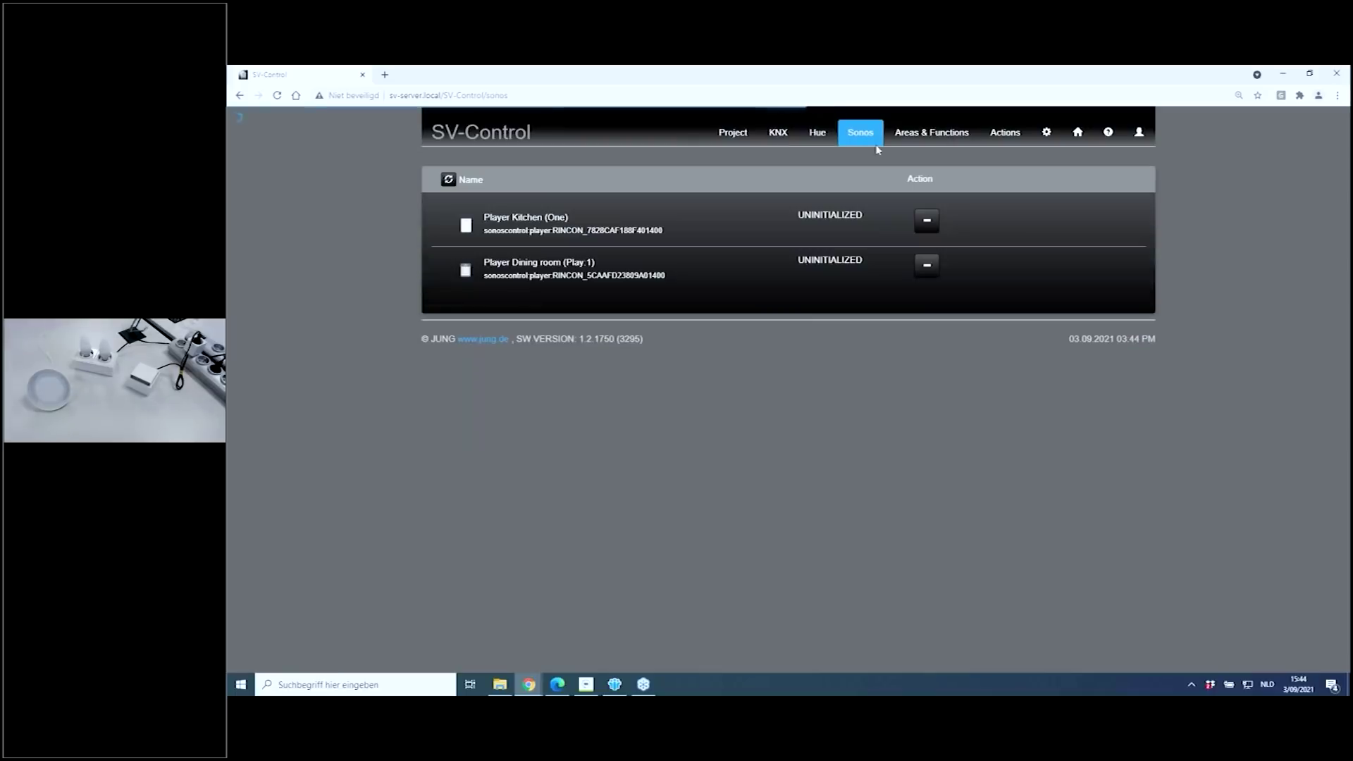
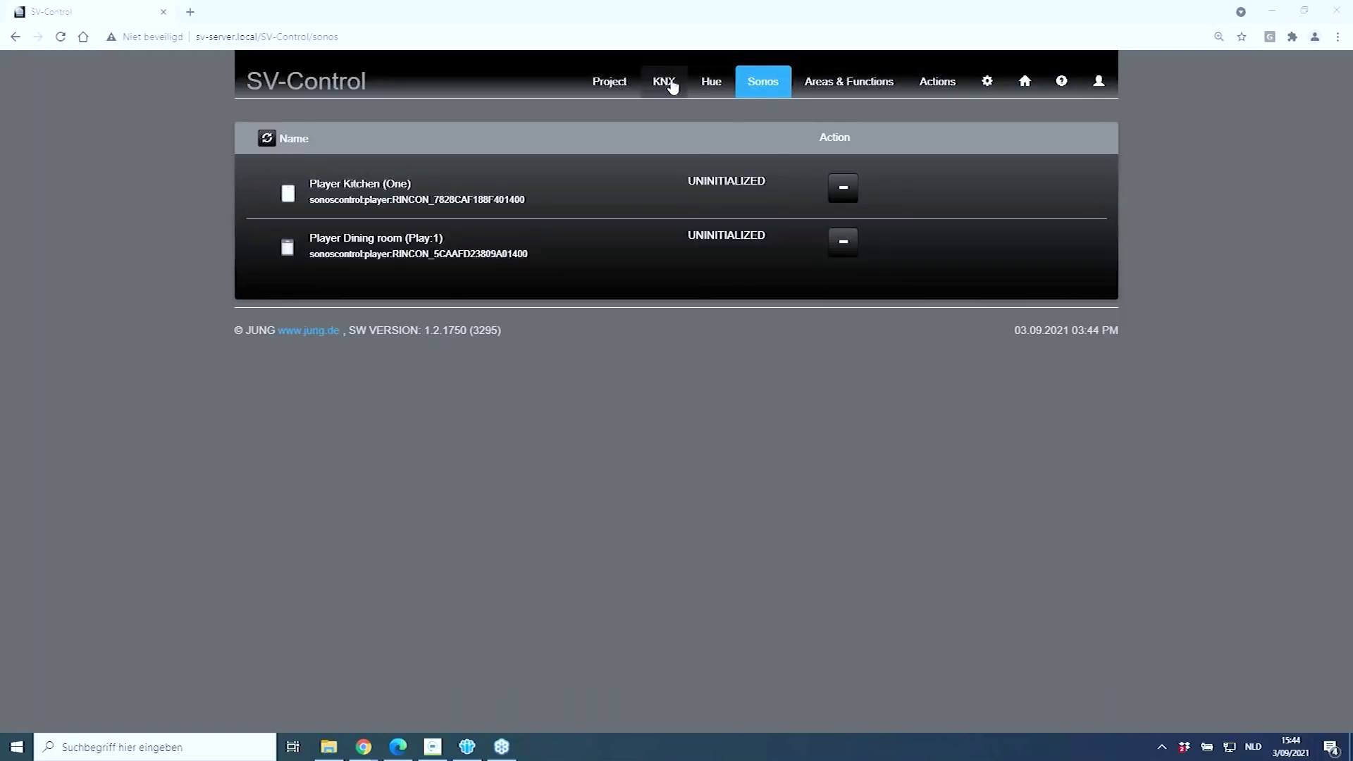
Create a new area named Relax in Areas & Functions and assign it the sofa icon.
left_click(842, 90)
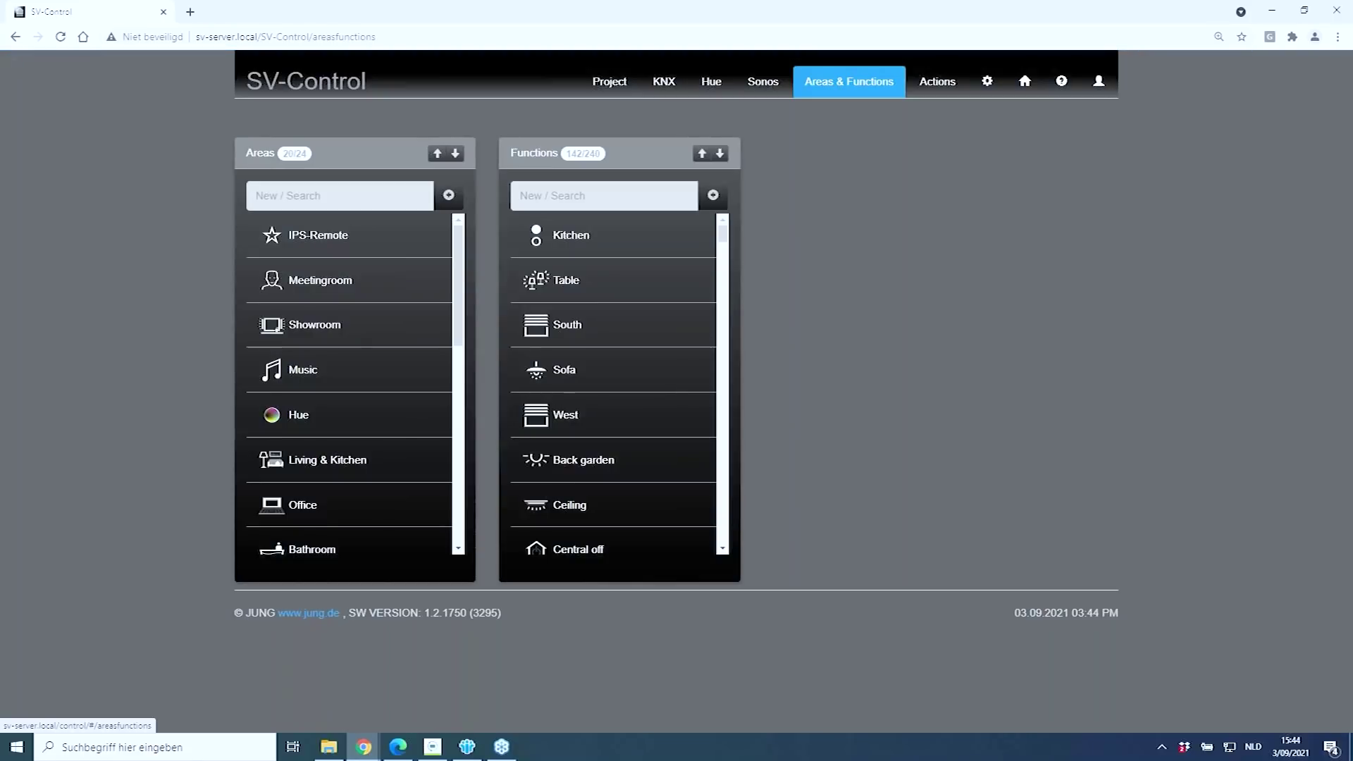
left_click(341, 198)
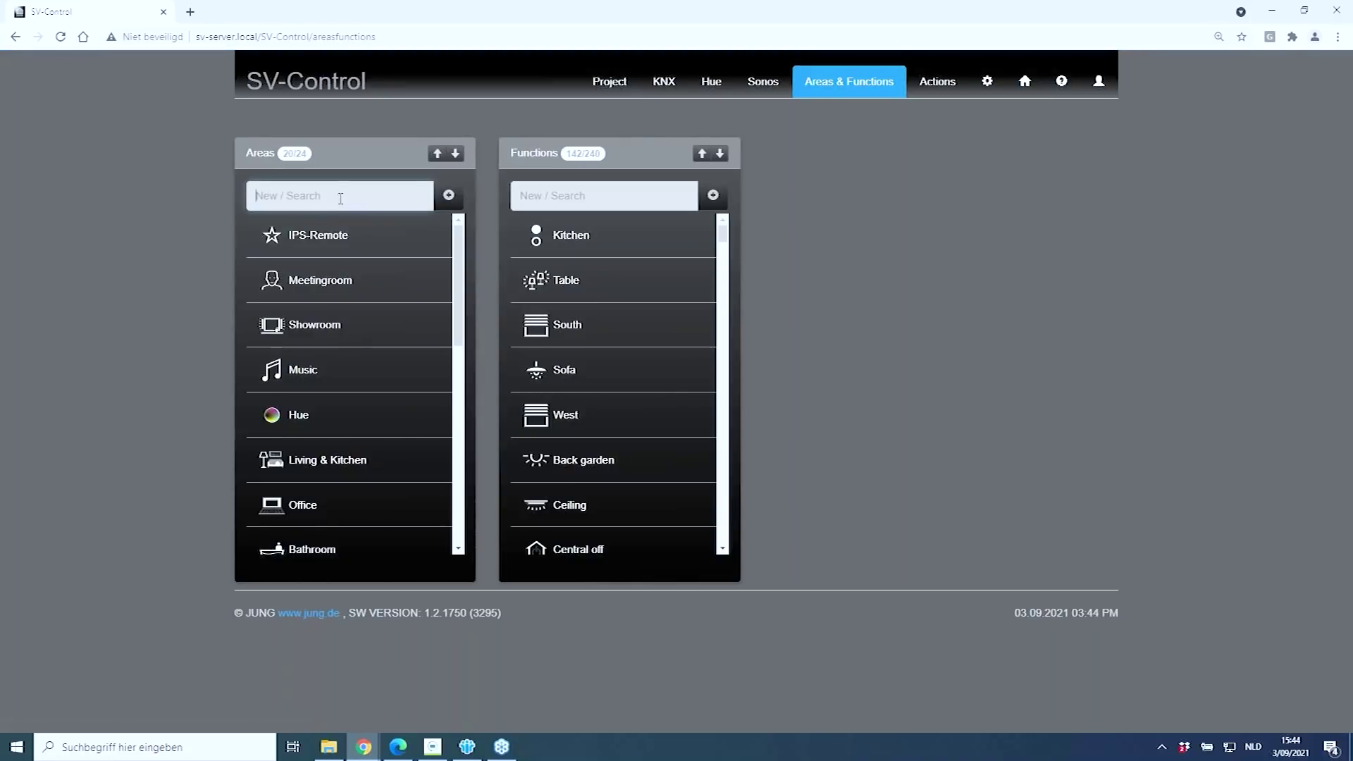
mouse_move(459, 241)
left_mouse_down()
mouse_move(456, 296)
mouse_move(456, 241)
left_mouse_up()
type("R")
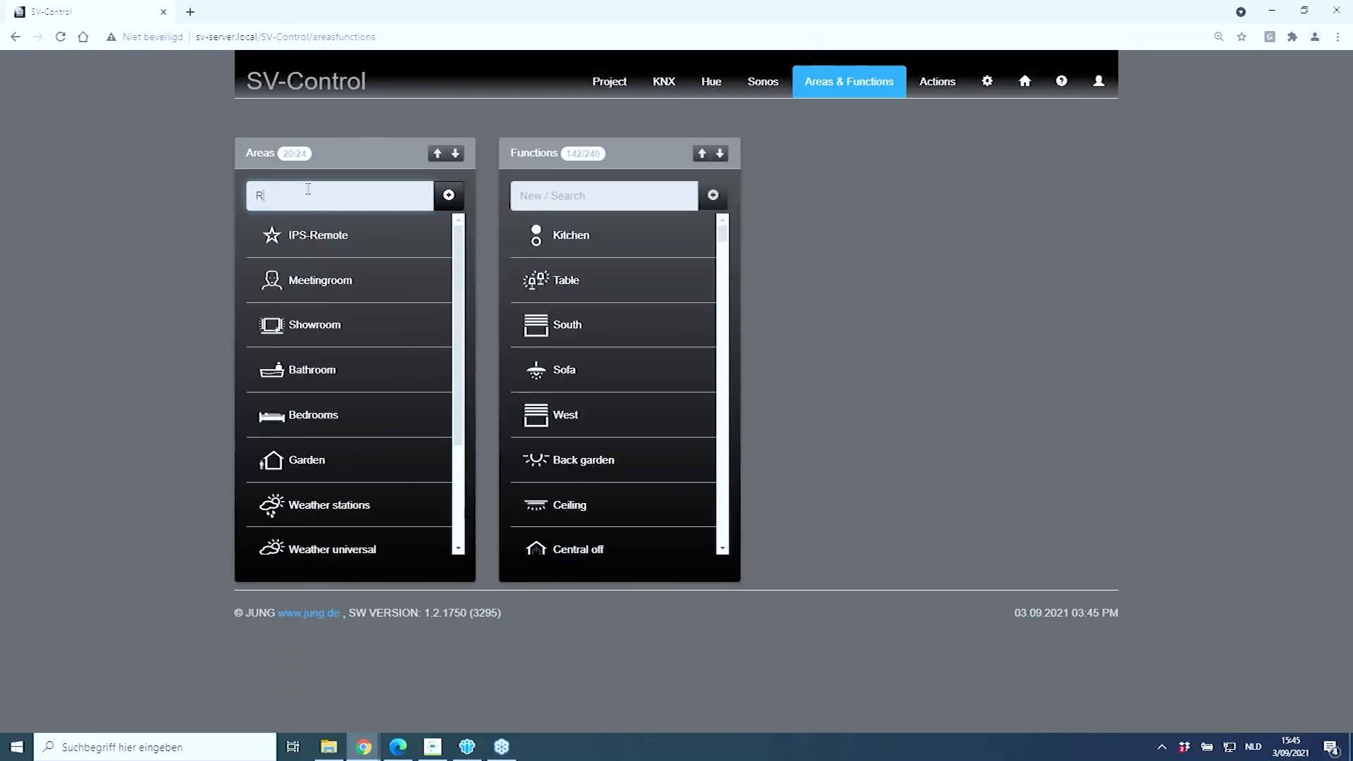
type("elax")
left_click(449, 195)
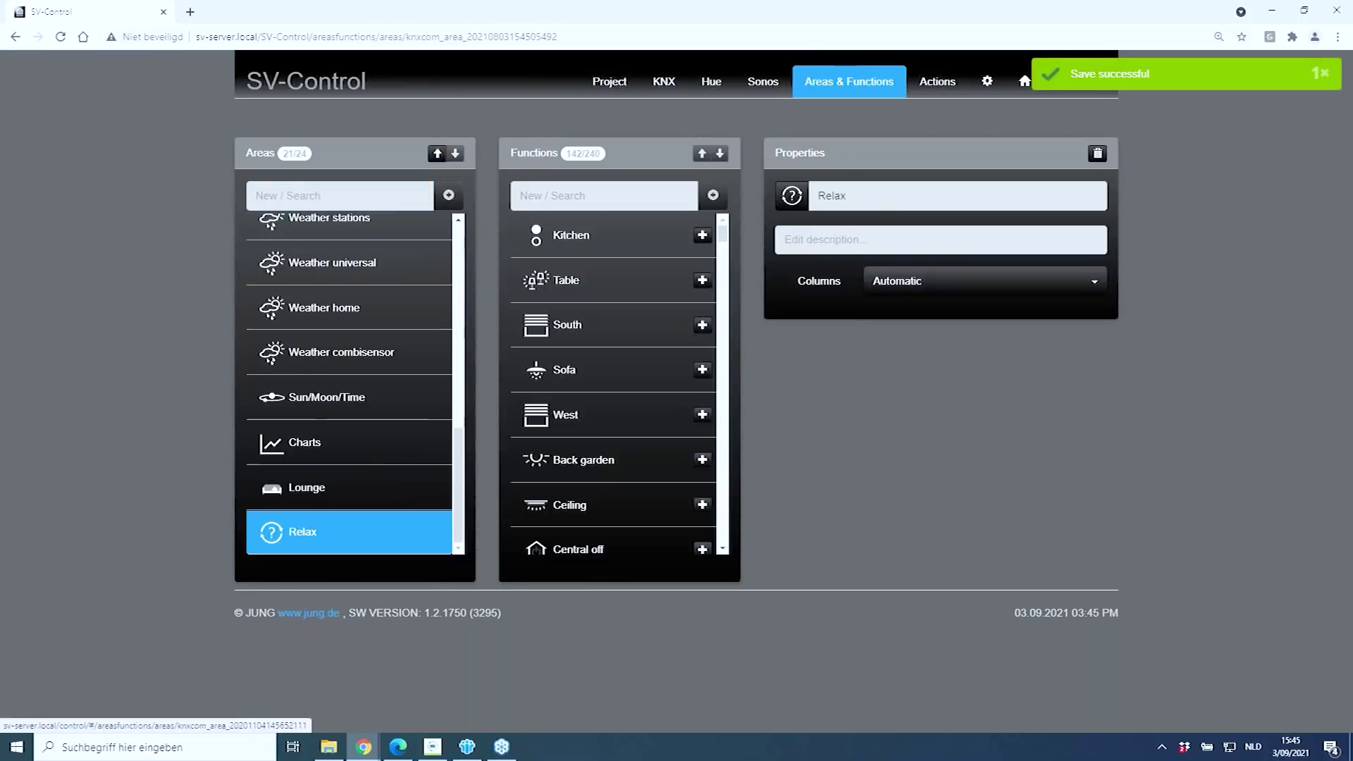
left_click(793, 197)
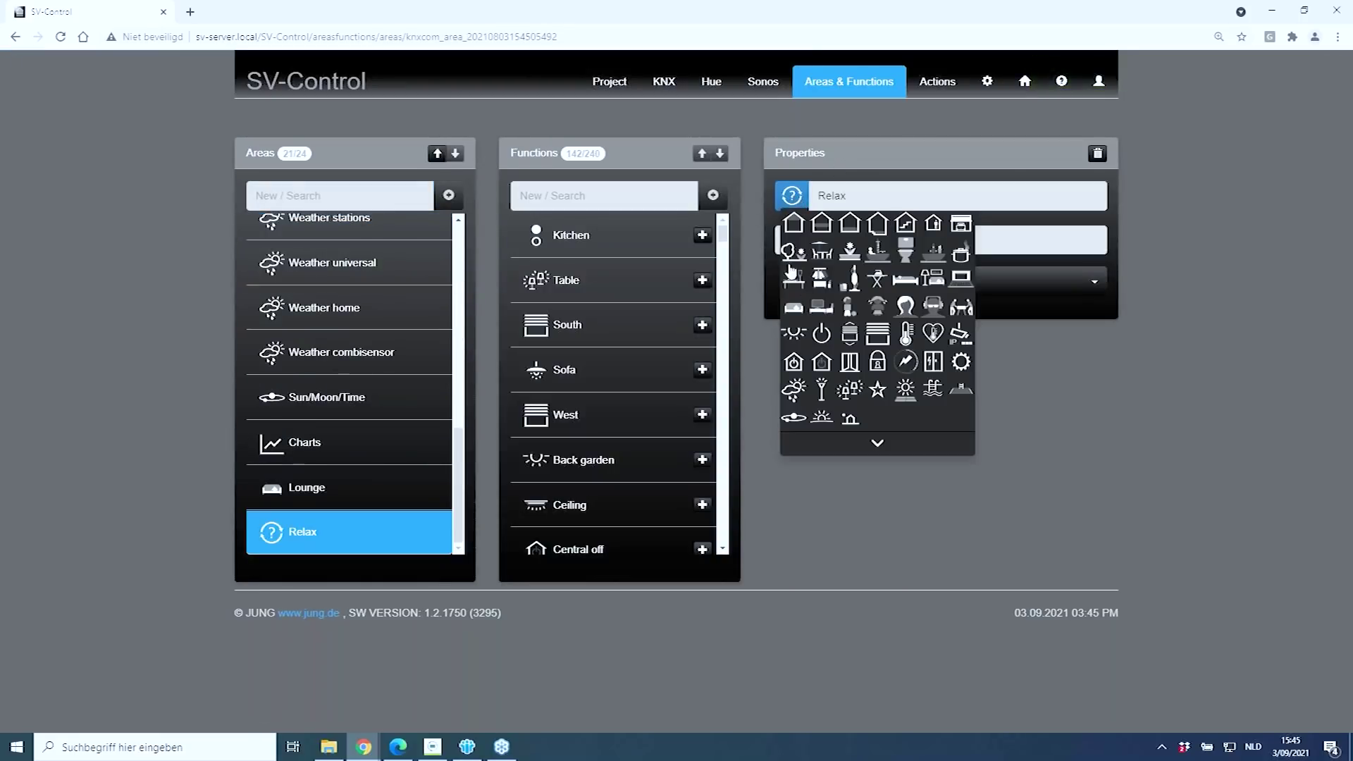
left_click(793, 308)
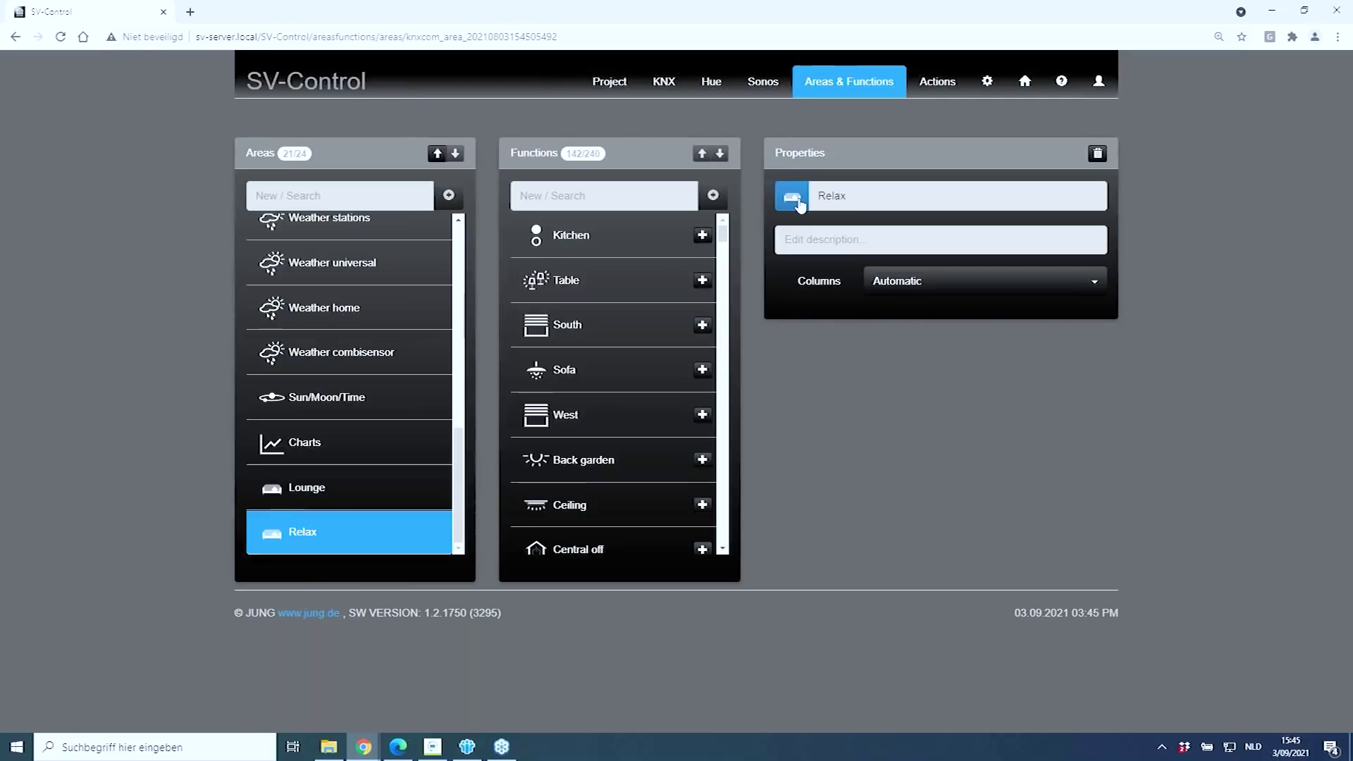
Add a Switch/Dimmer function of type Dimmer named "Sofa relax" to the Relax area and give it a lamp icon with a dimming bar.
left_click(538, 194)
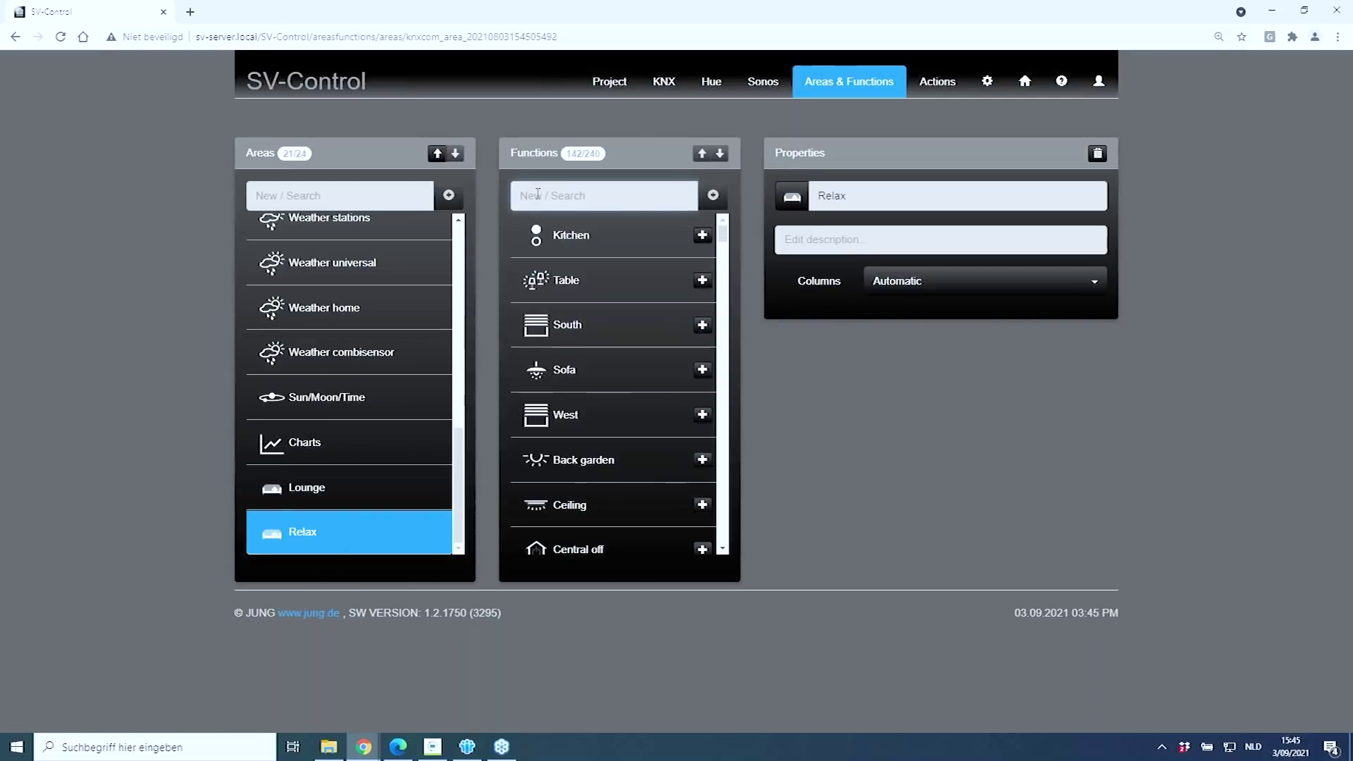
type("R")
key("BackSpace")
type("Sofa")
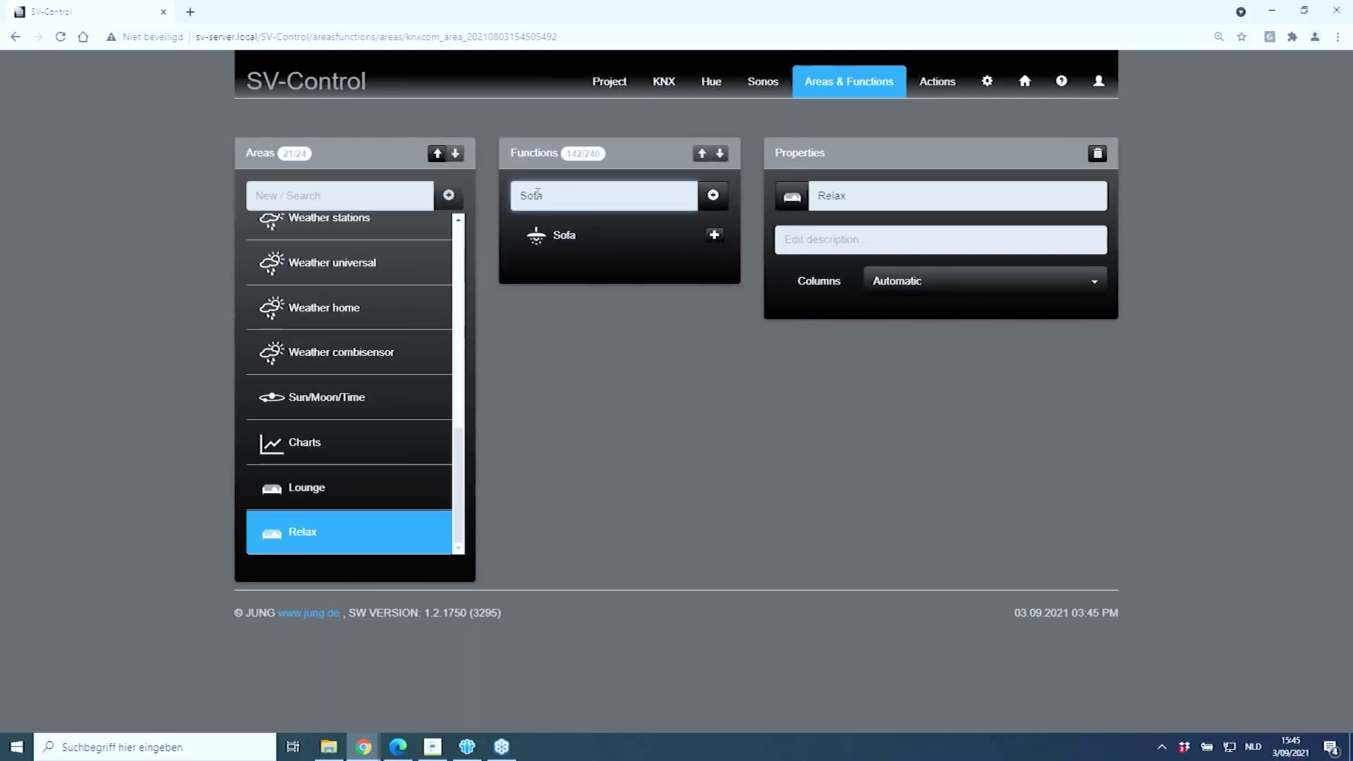
type(" relax")
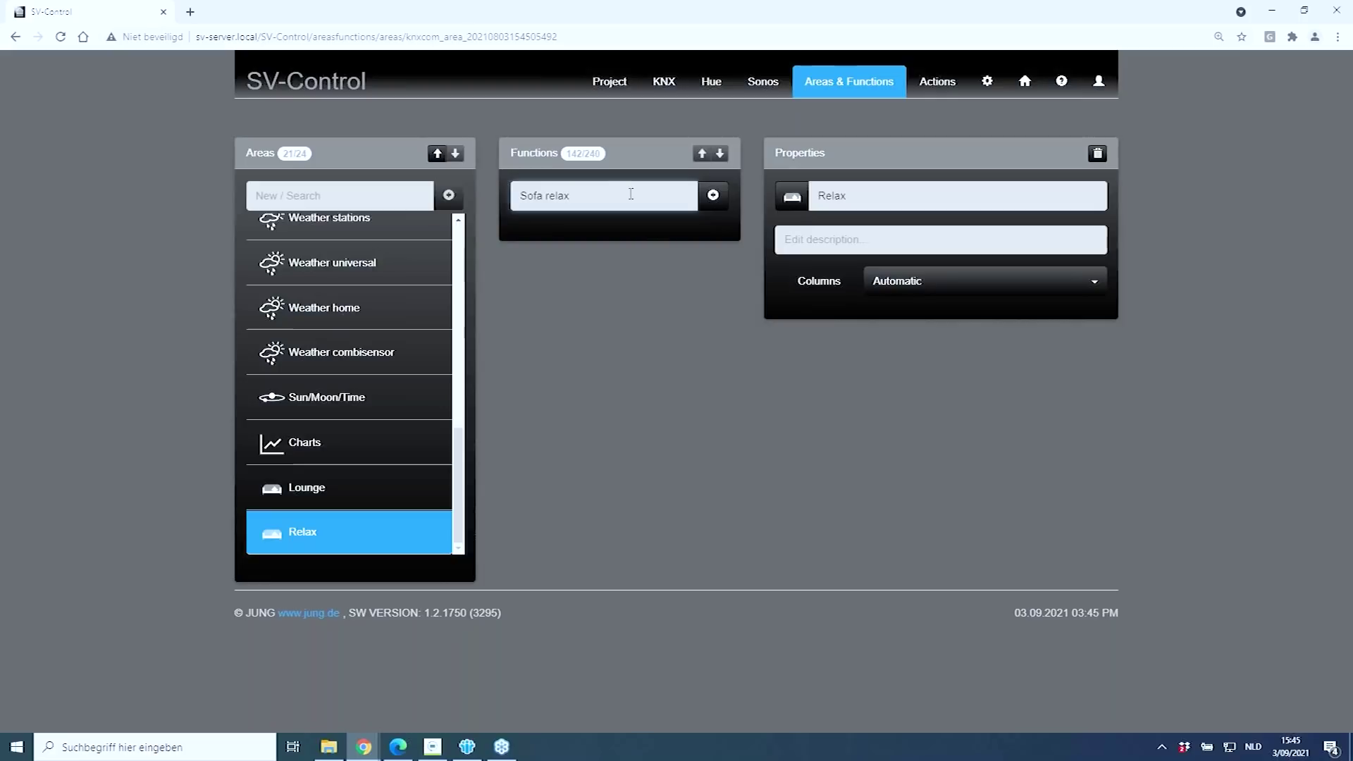
left_click(717, 205)
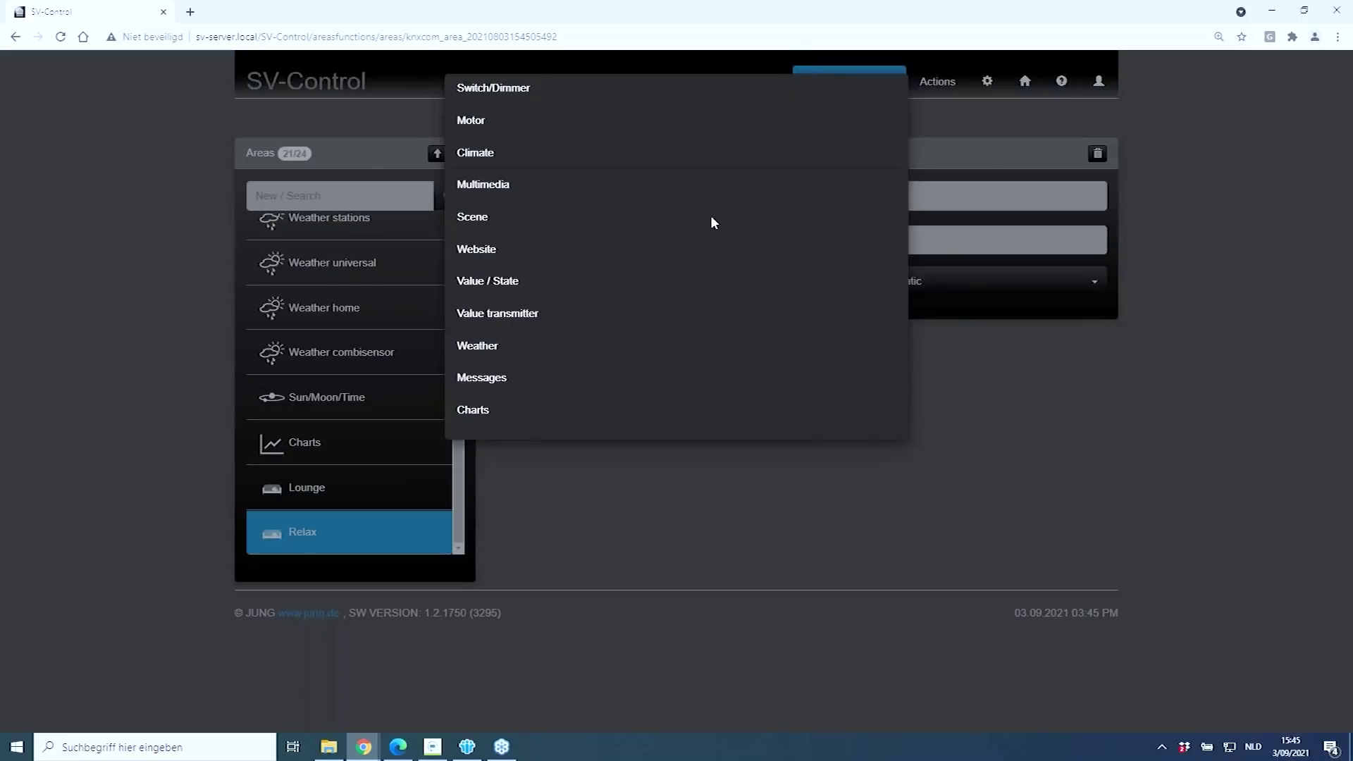
left_click(497, 91)
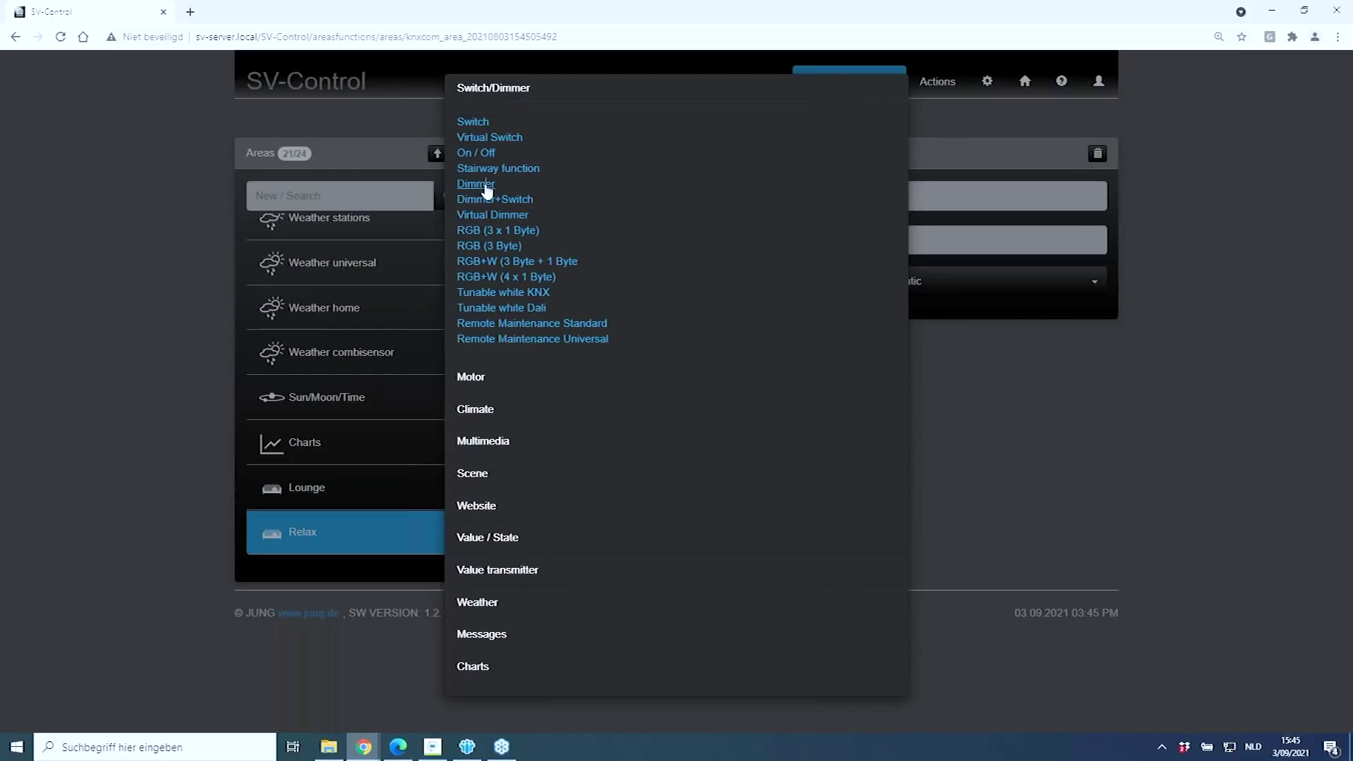
left_click(486, 186)
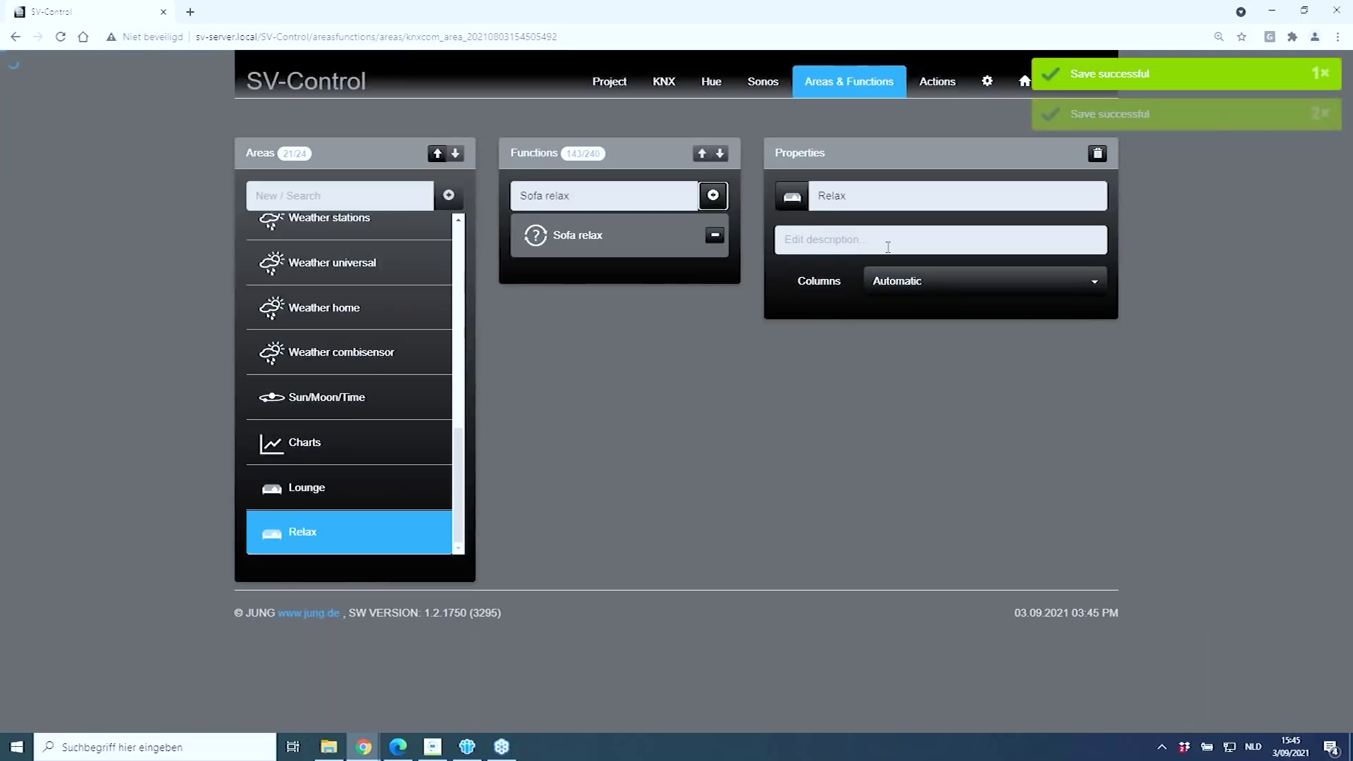
left_click(787, 200)
left_click(821, 321)
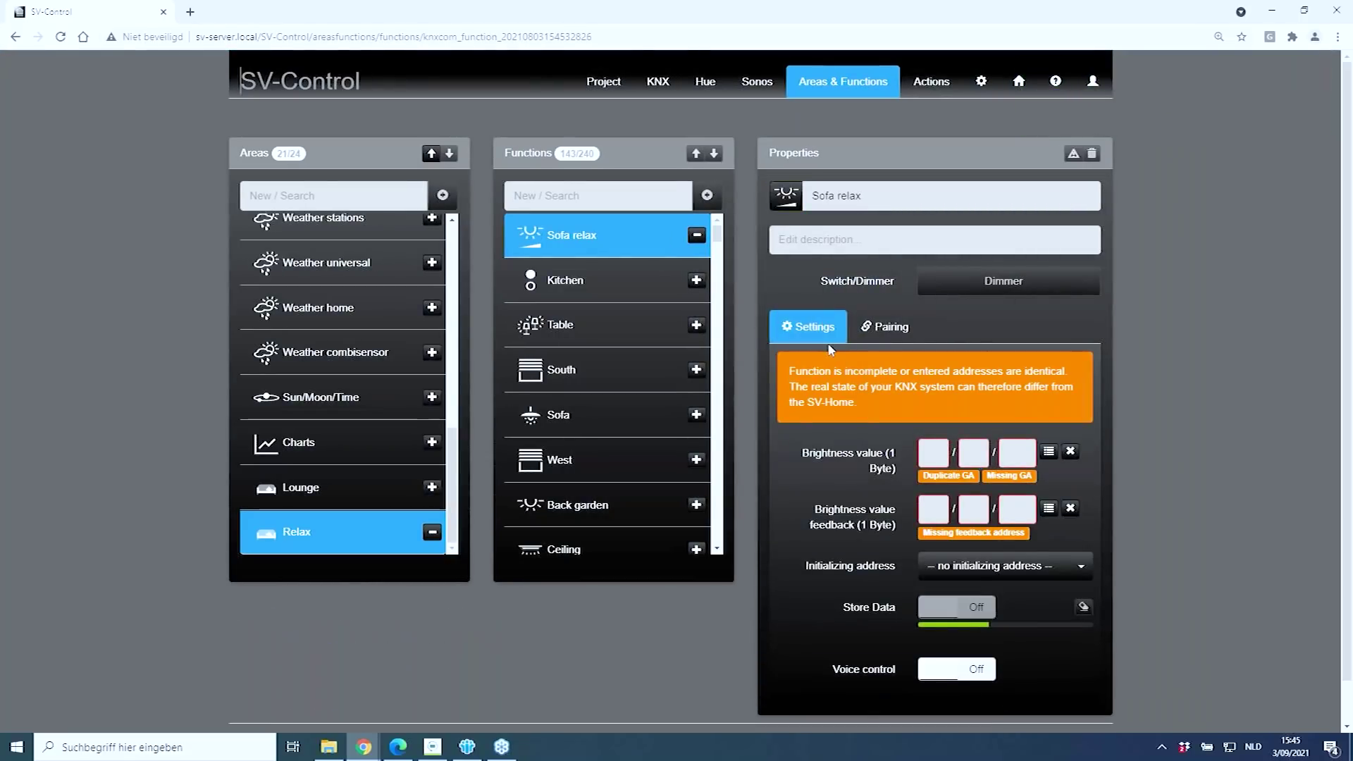
Assign group address 1/1/3 to the Sofa relax brightness value and 1/1/5 to its brightness value feedback.
scroll(951, 423, "down", 1)
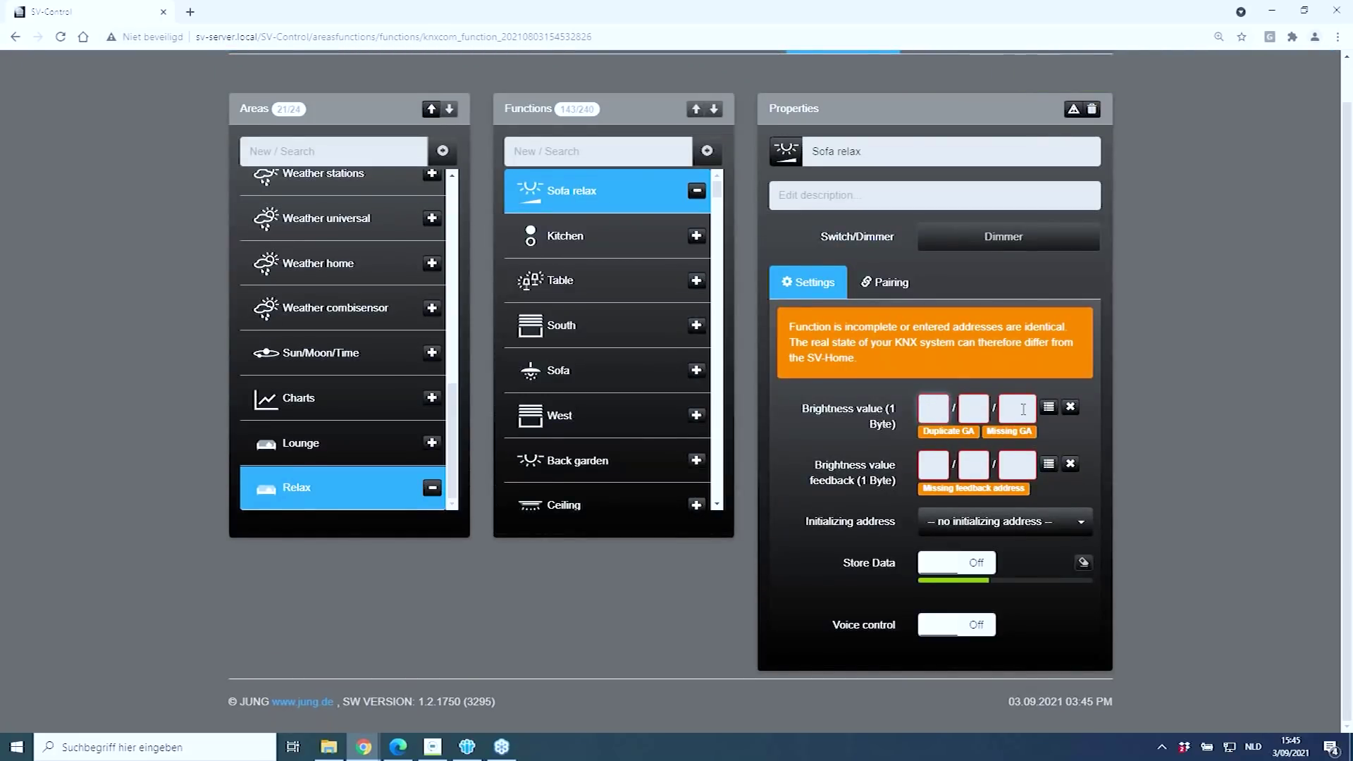
left_click(1049, 406)
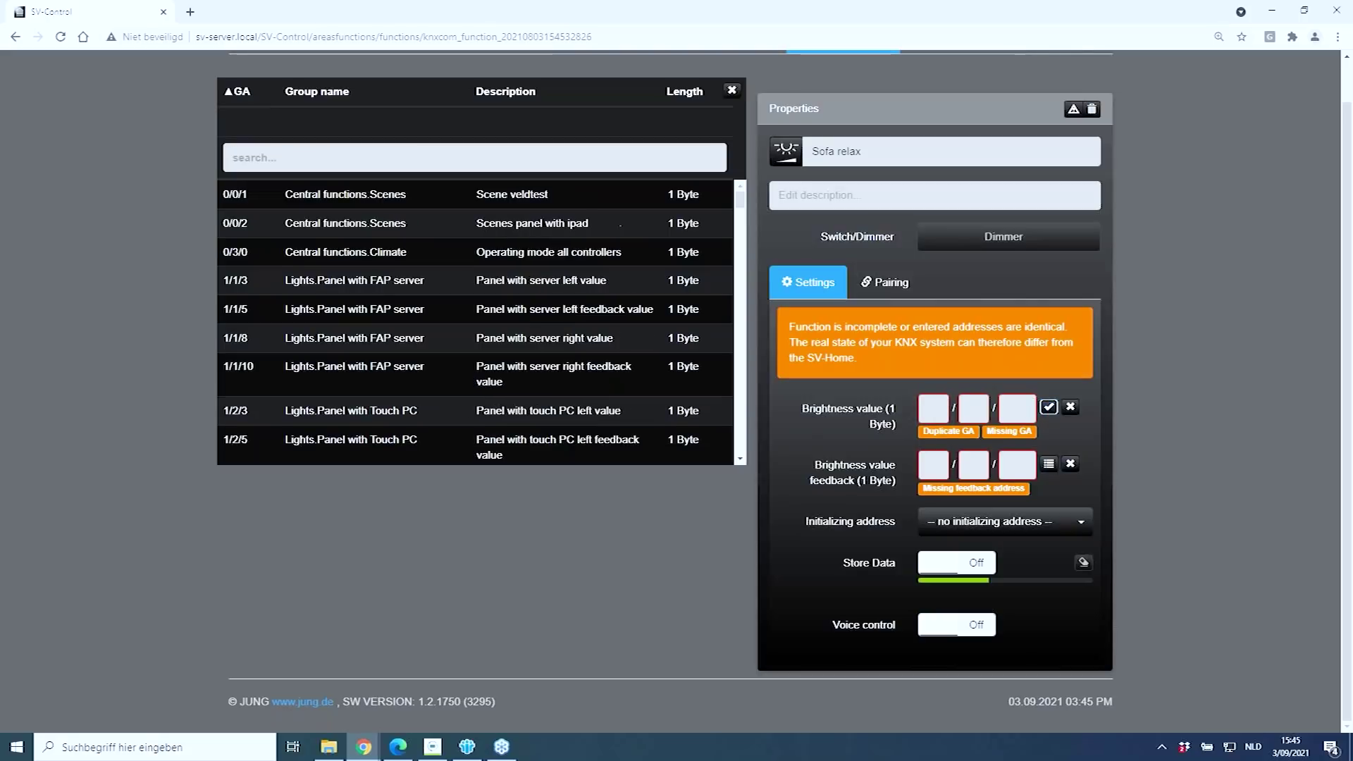
left_click(260, 155)
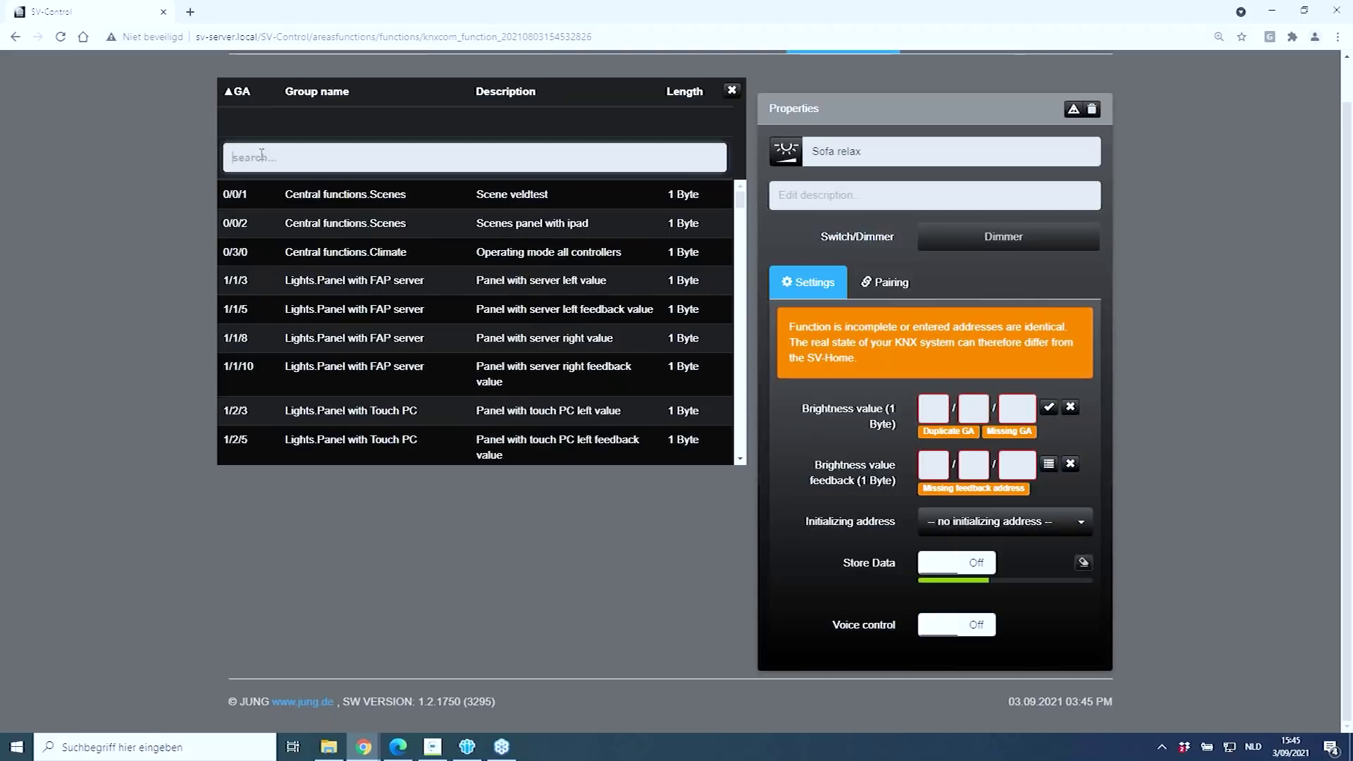
left_click(462, 282)
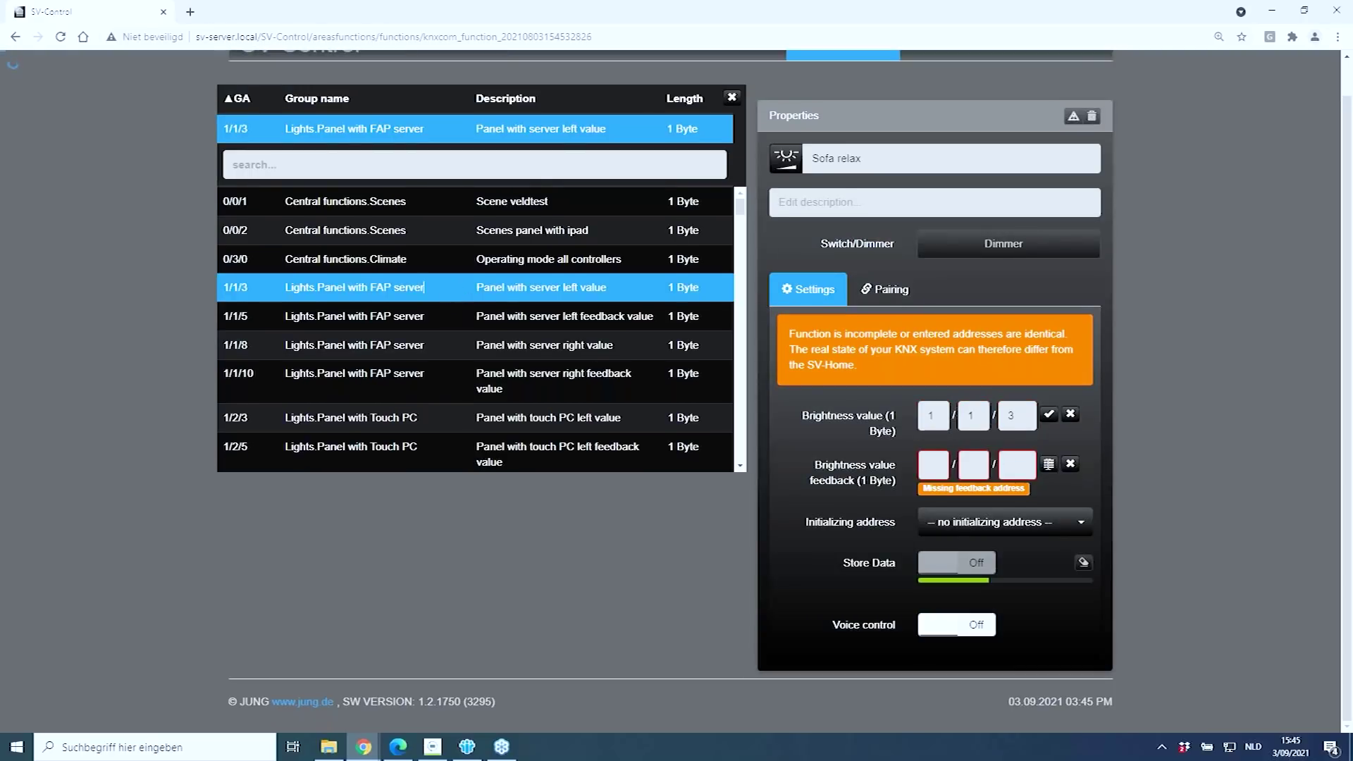
left_click(535, 319)
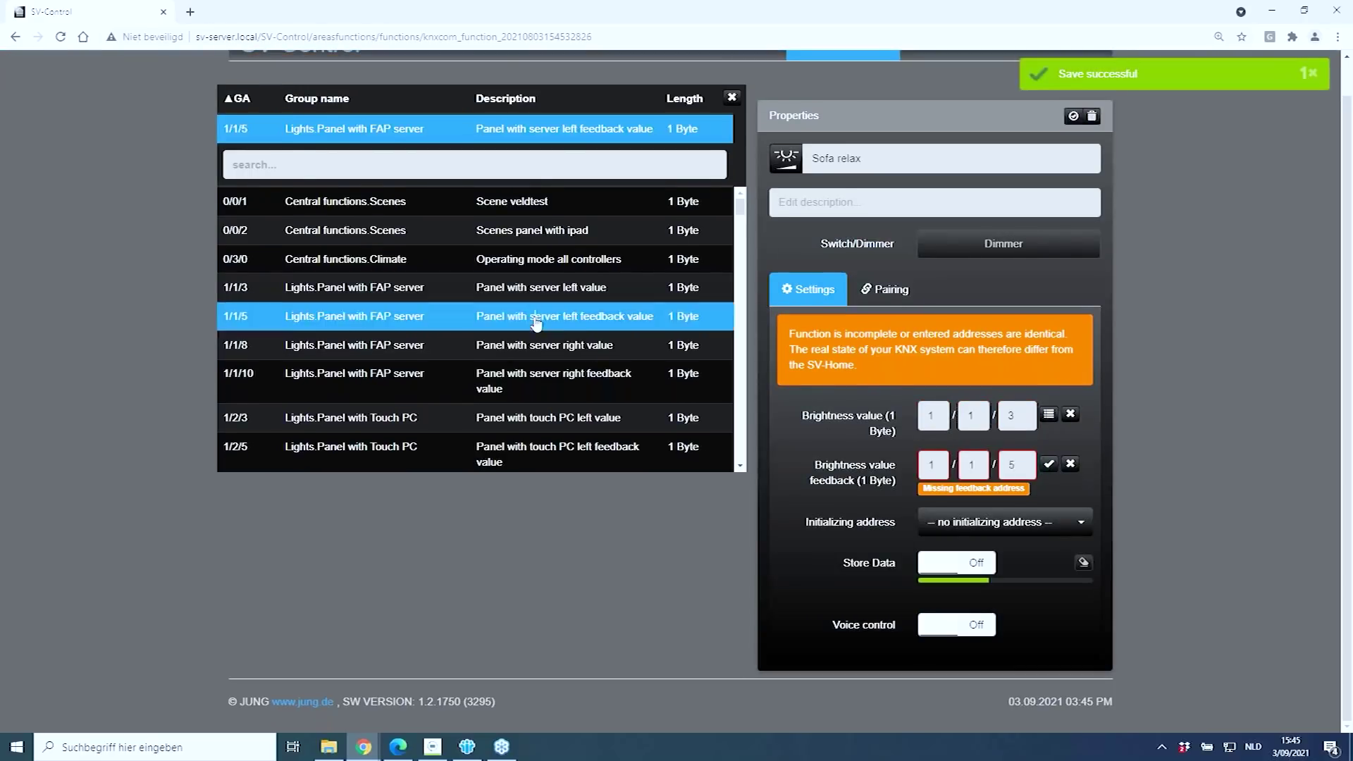
left_click(1054, 414)
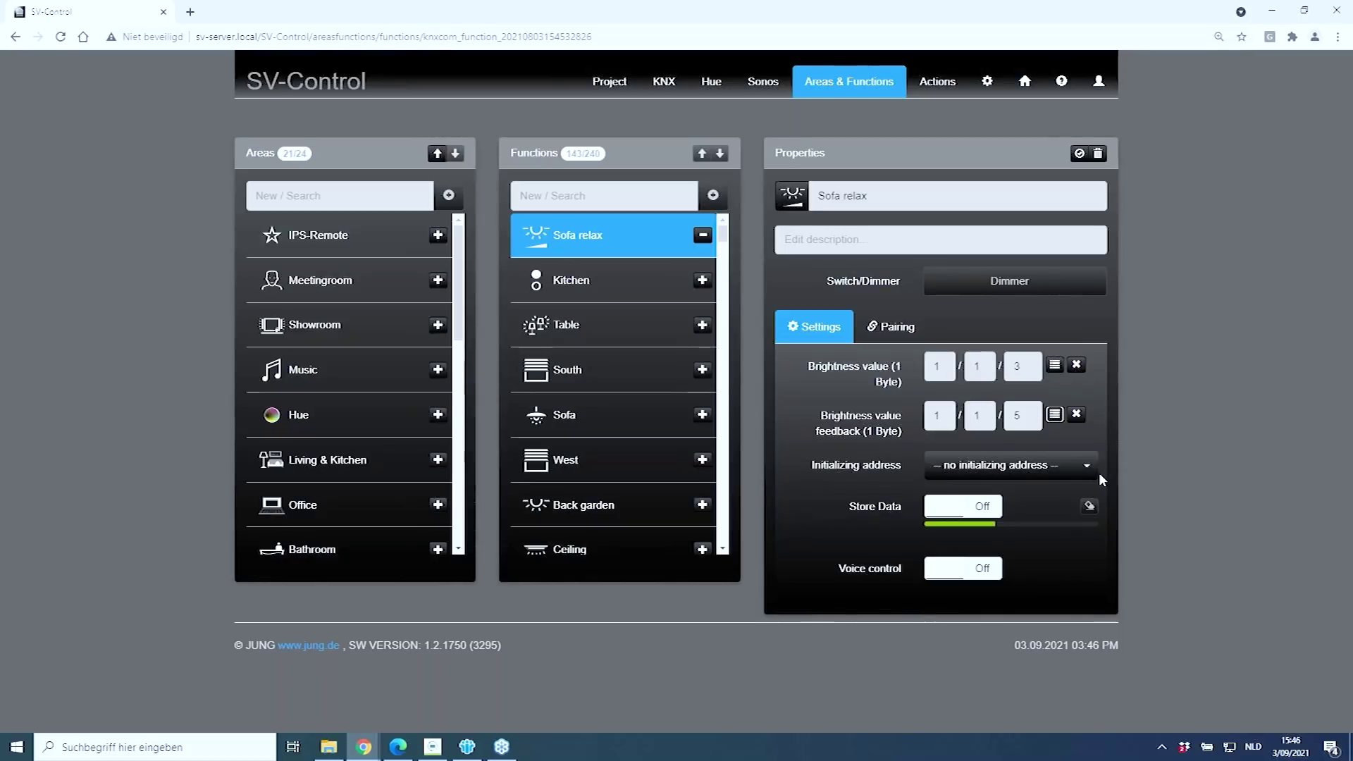
Set the initializing address of the Sofa relax dimmer to Brightness value feedback.
left_click(1069, 468)
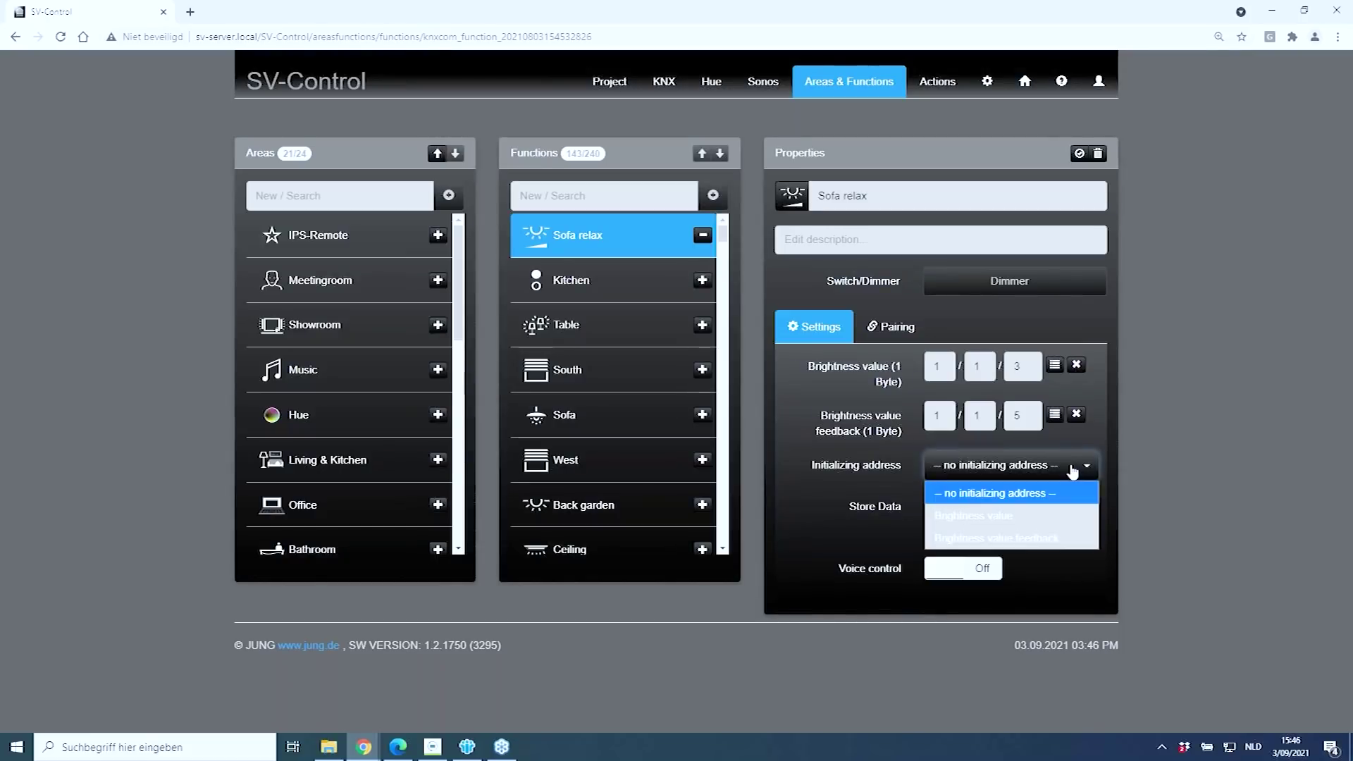
left_click(978, 539)
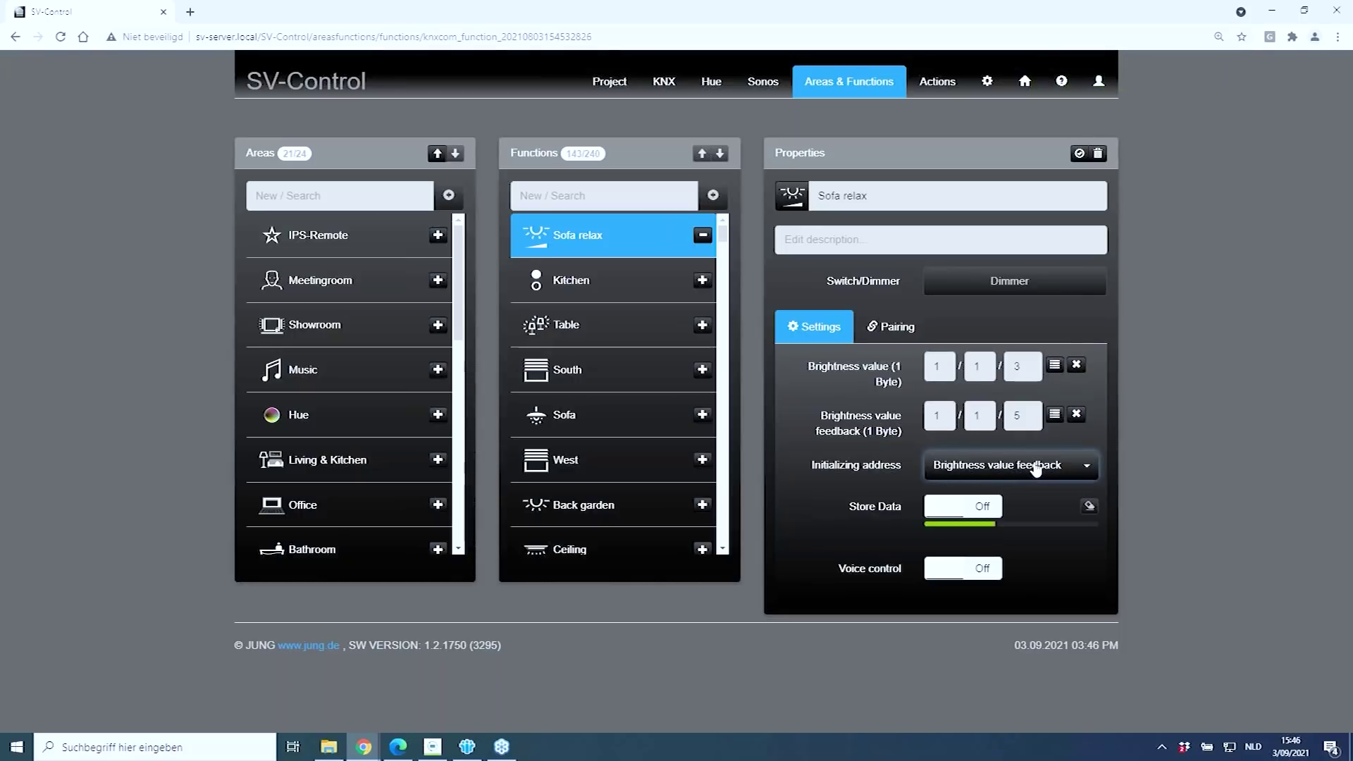
left_click_drag(933, 417, 997, 413)
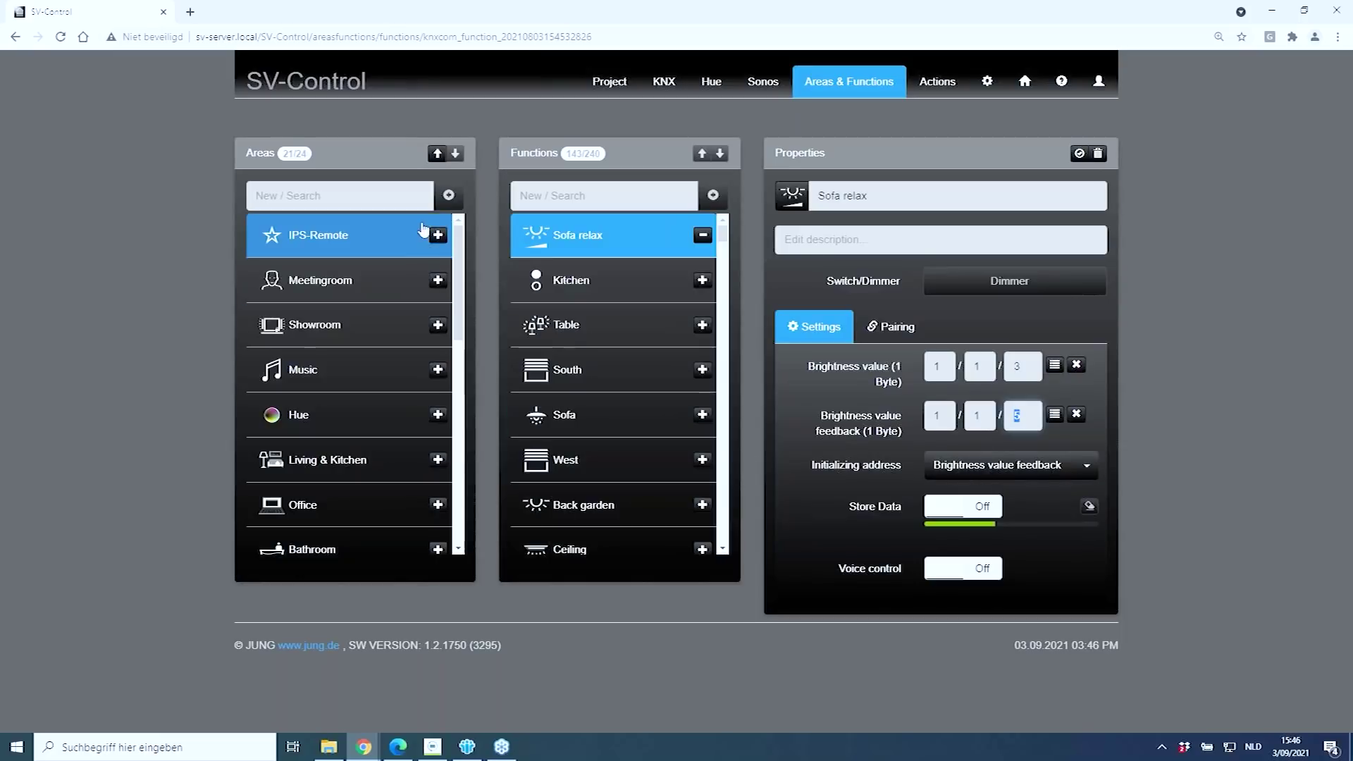
Look through the functions assigned to the Showroom area.
left_click_drag(458, 282, 455, 396)
scroll(395, 381, "down", 3)
scroll(352, 338, "up", 8)
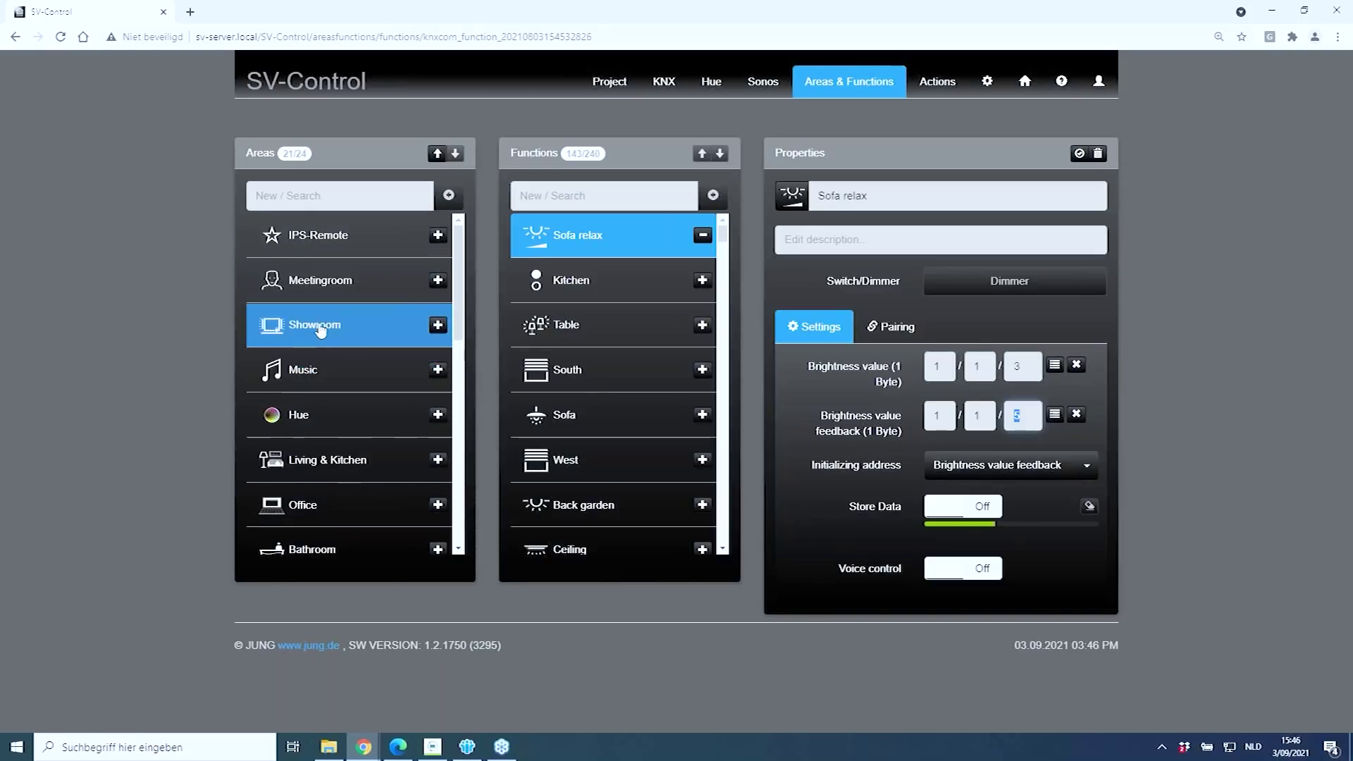
left_click(336, 331)
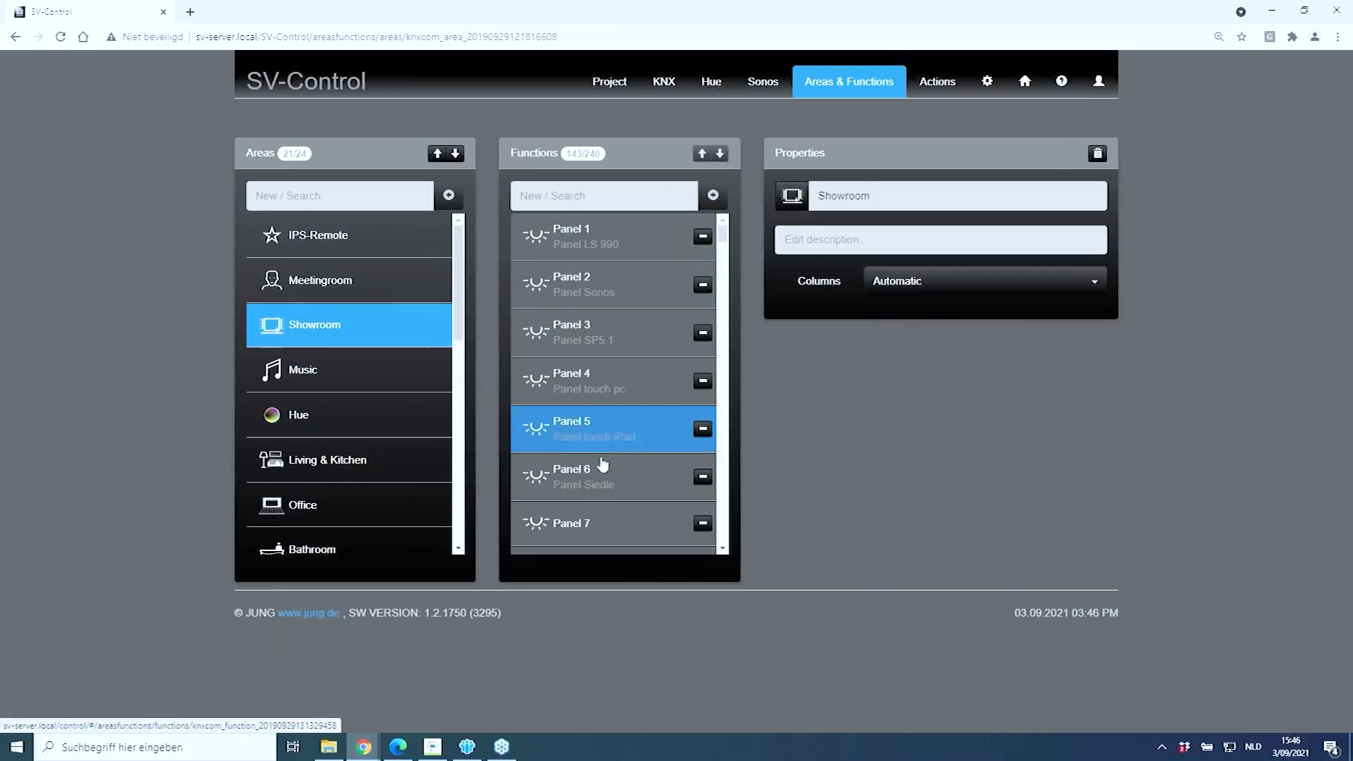
scroll(607, 451, "down", 2)
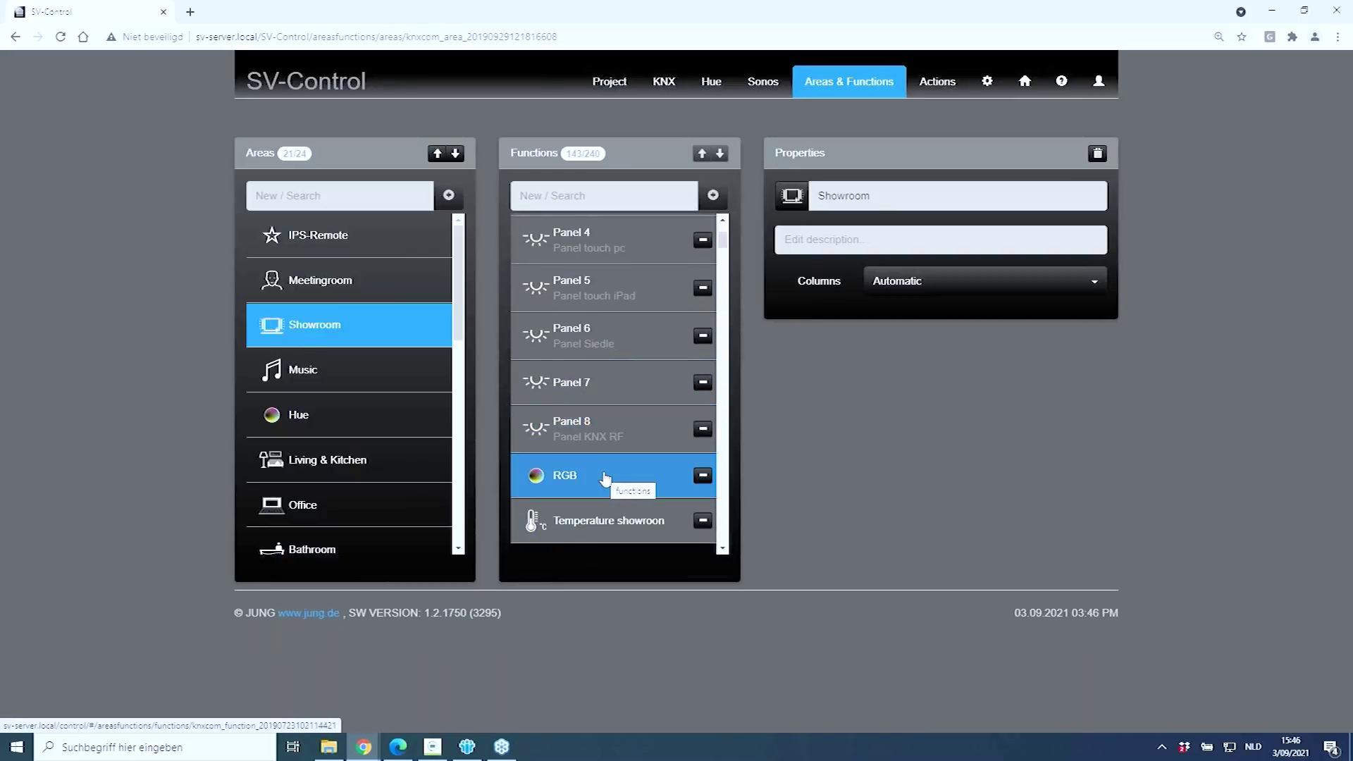
scroll(614, 423, "up", 2)
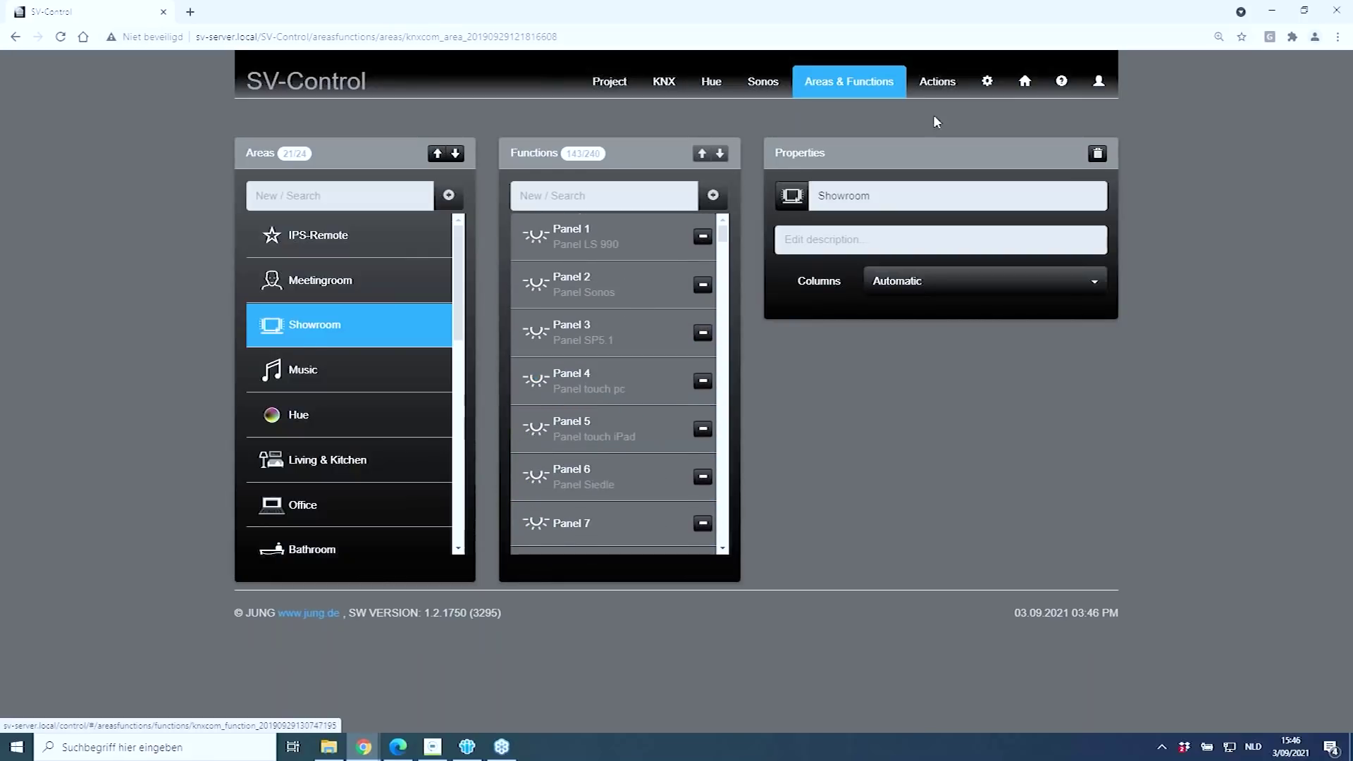
Open the Showroom area in SV-Home, switch Panel 4 off and toggle Panel 1 and Panel 2 off and back on.
left_click(1027, 83)
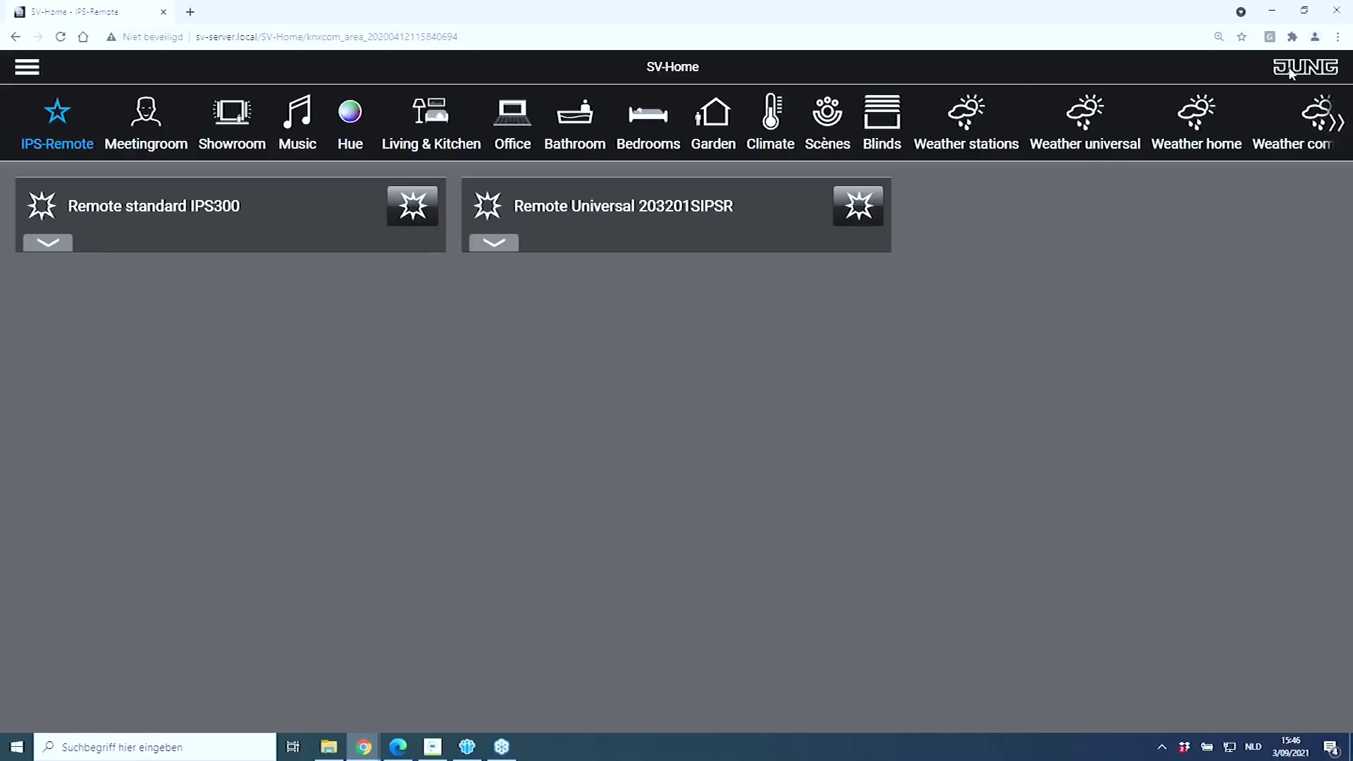
left_click_drag(544, 139, 617, 141)
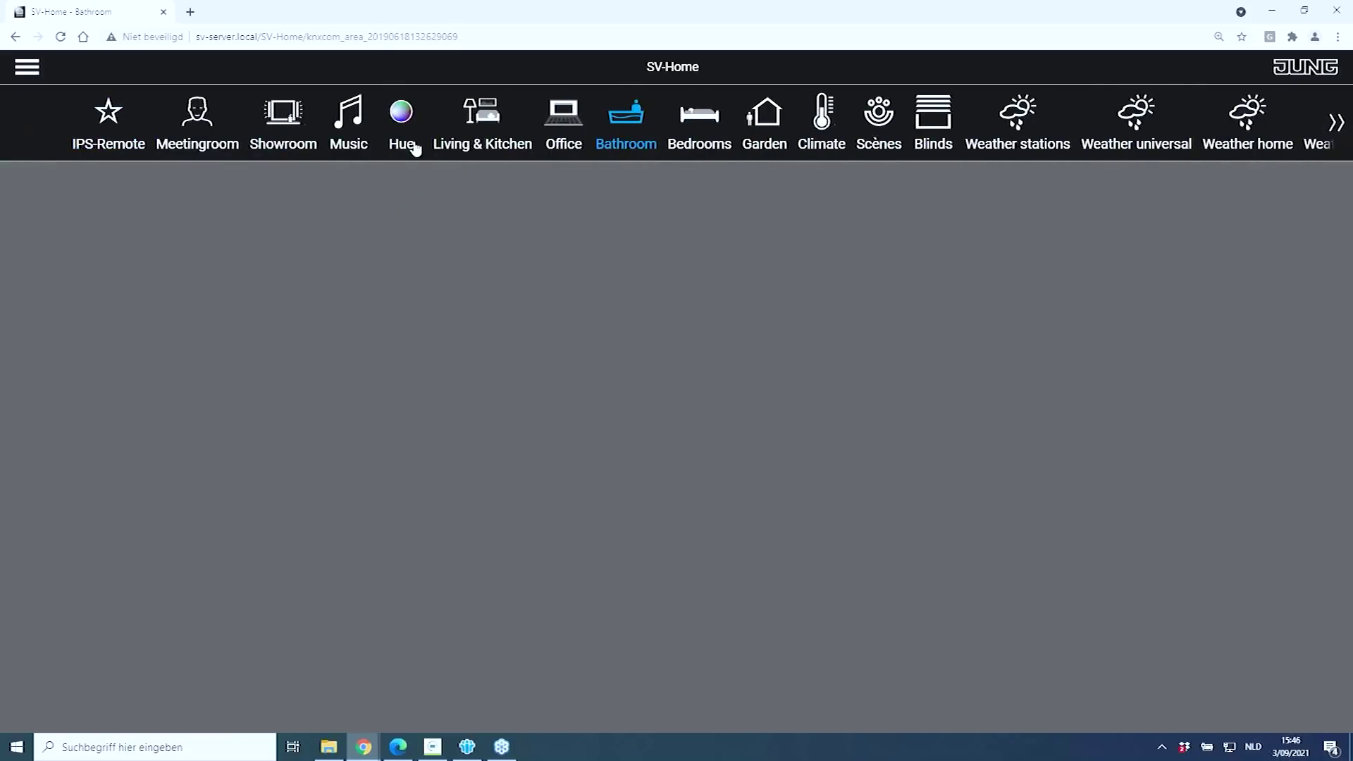
left_click(229, 141)
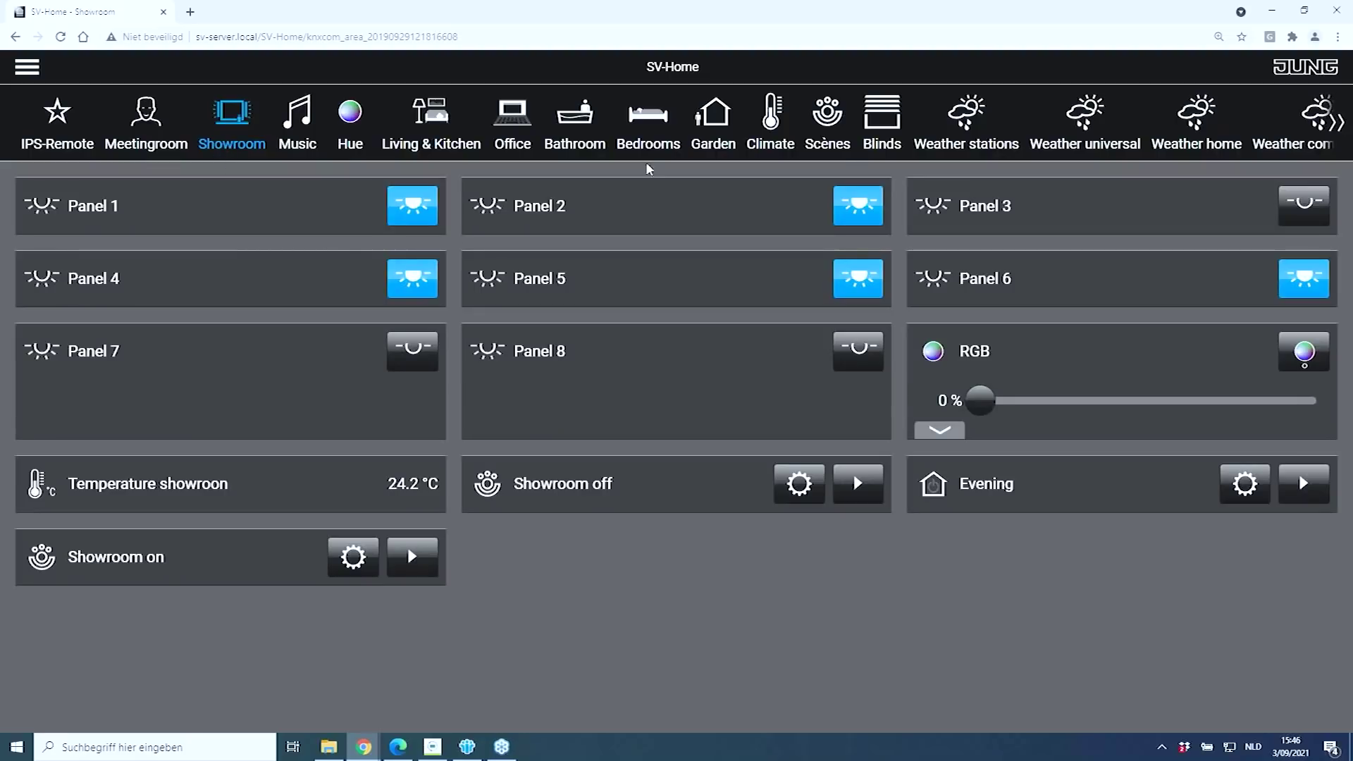
left_click(845, 209)
left_click(429, 213)
left_click(421, 265)
left_click(428, 214)
left_click(861, 208)
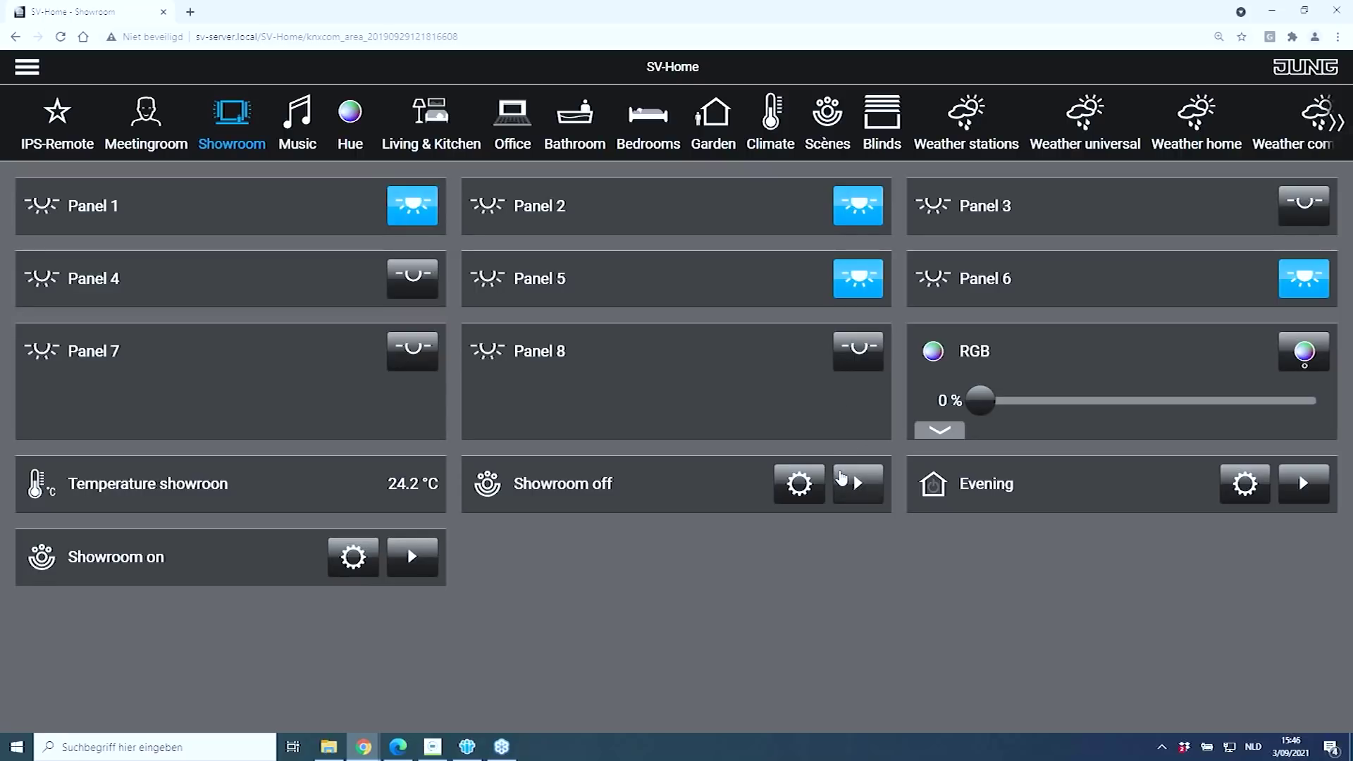
Return to SV-Control and examine the functions assigned to the Hue area in Areas & Functions.
key("alt+Home")
left_click(916, 331)
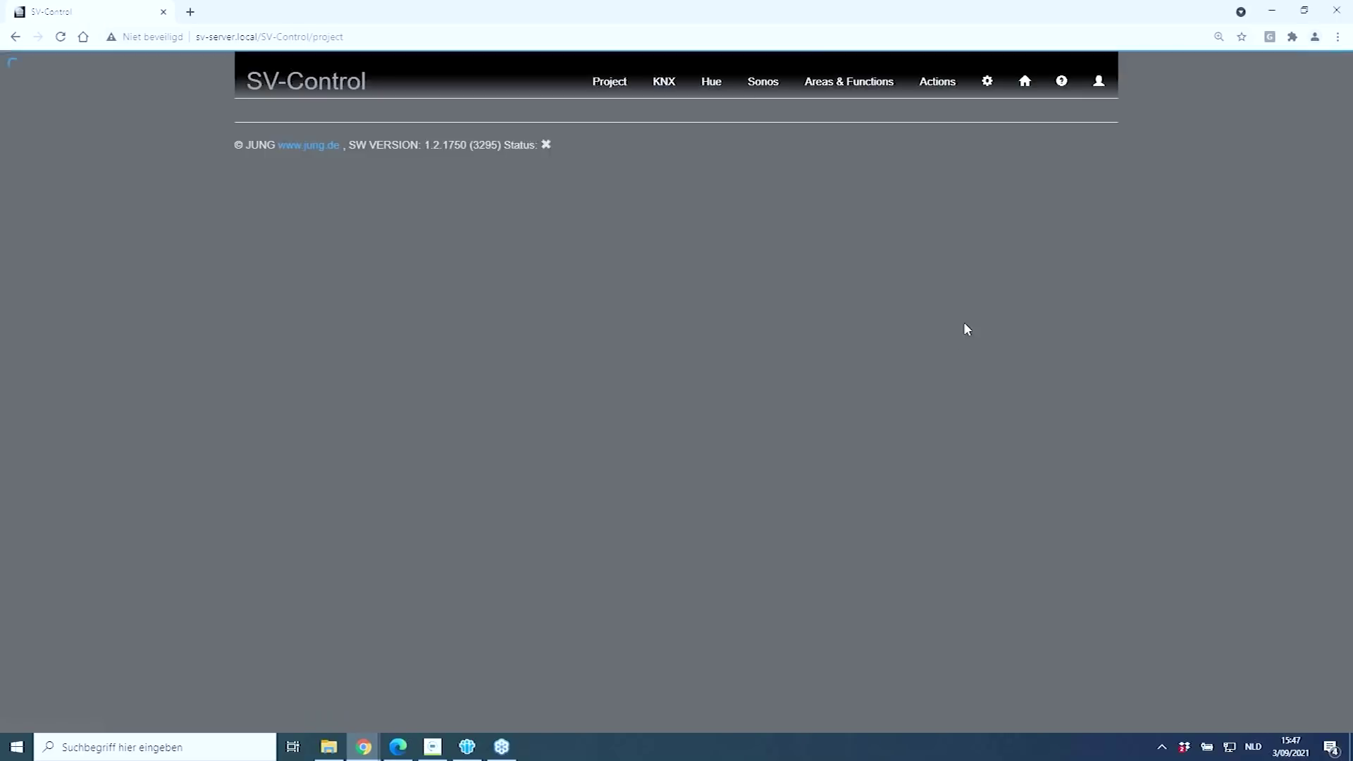
left_click(876, 91)
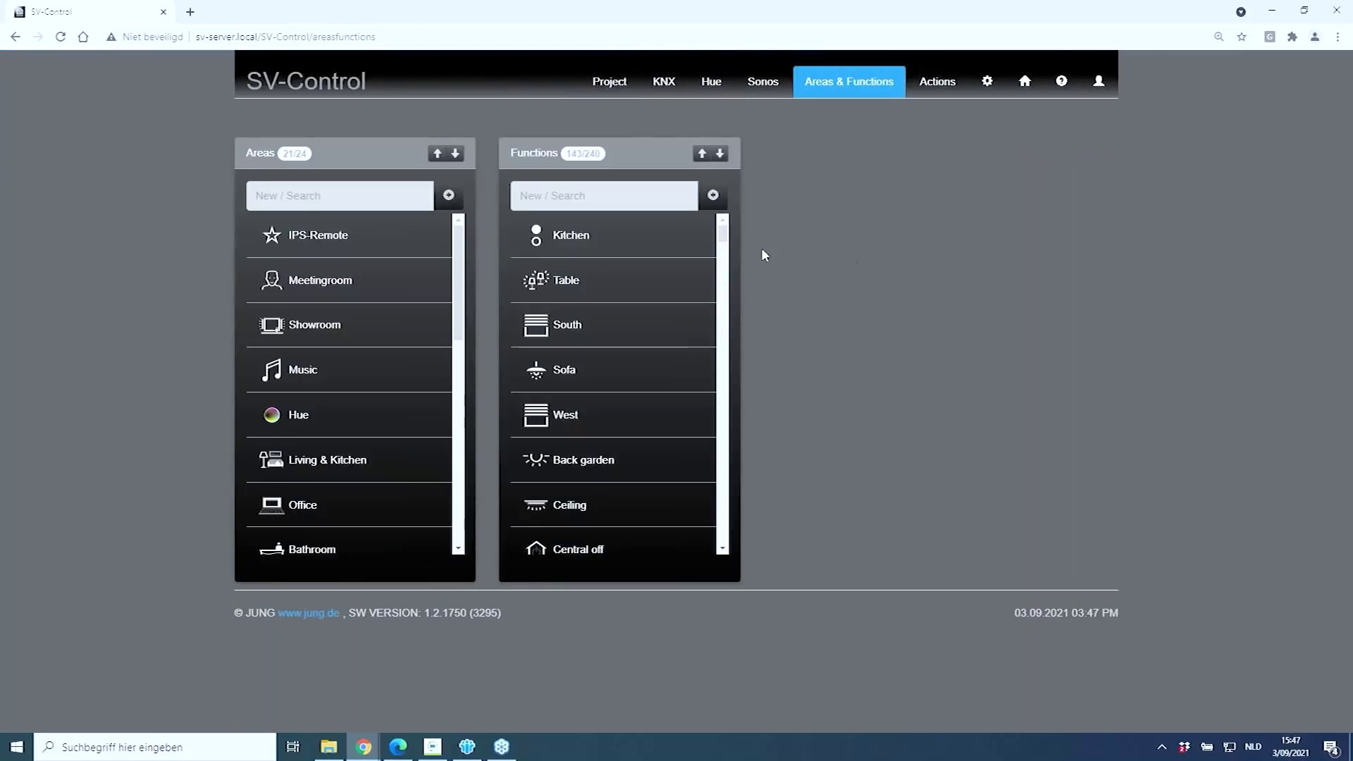
left_click(287, 429)
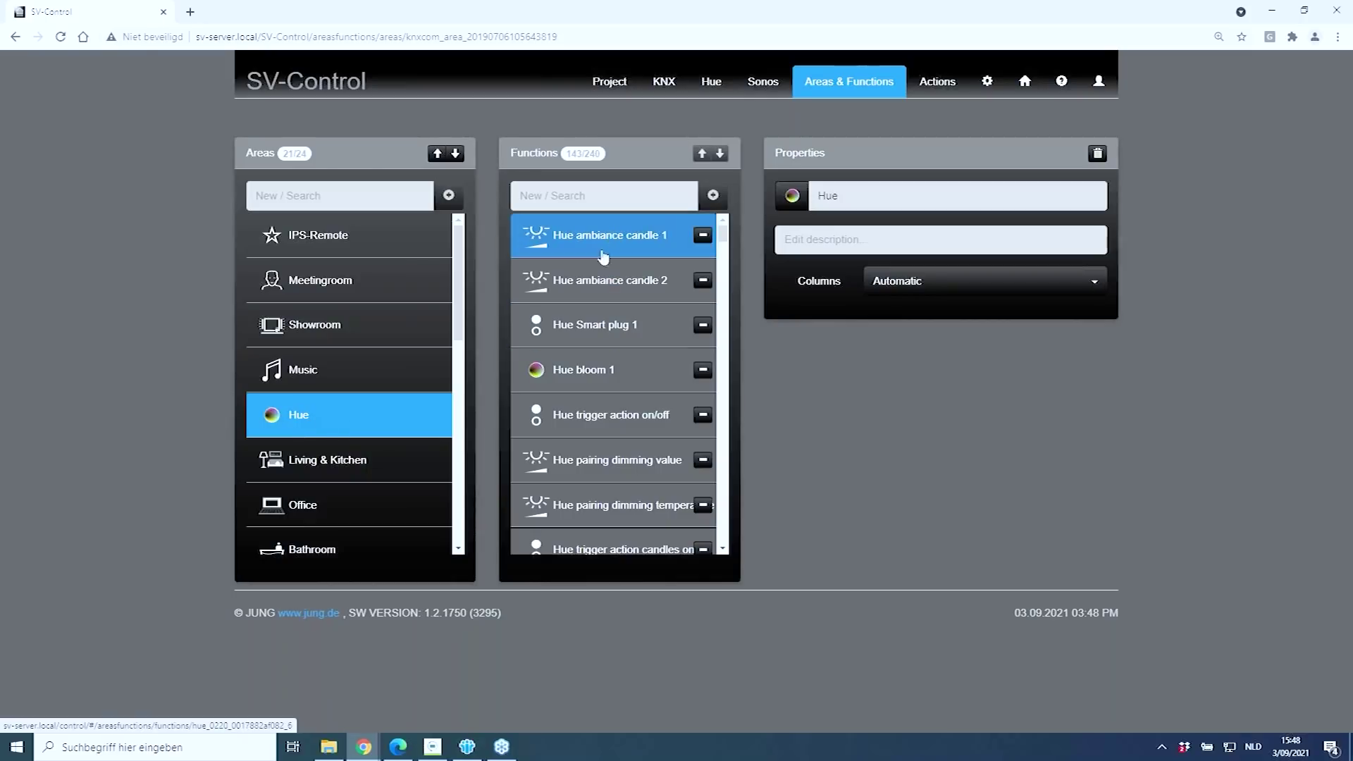
scroll(582, 496, "down", 3)
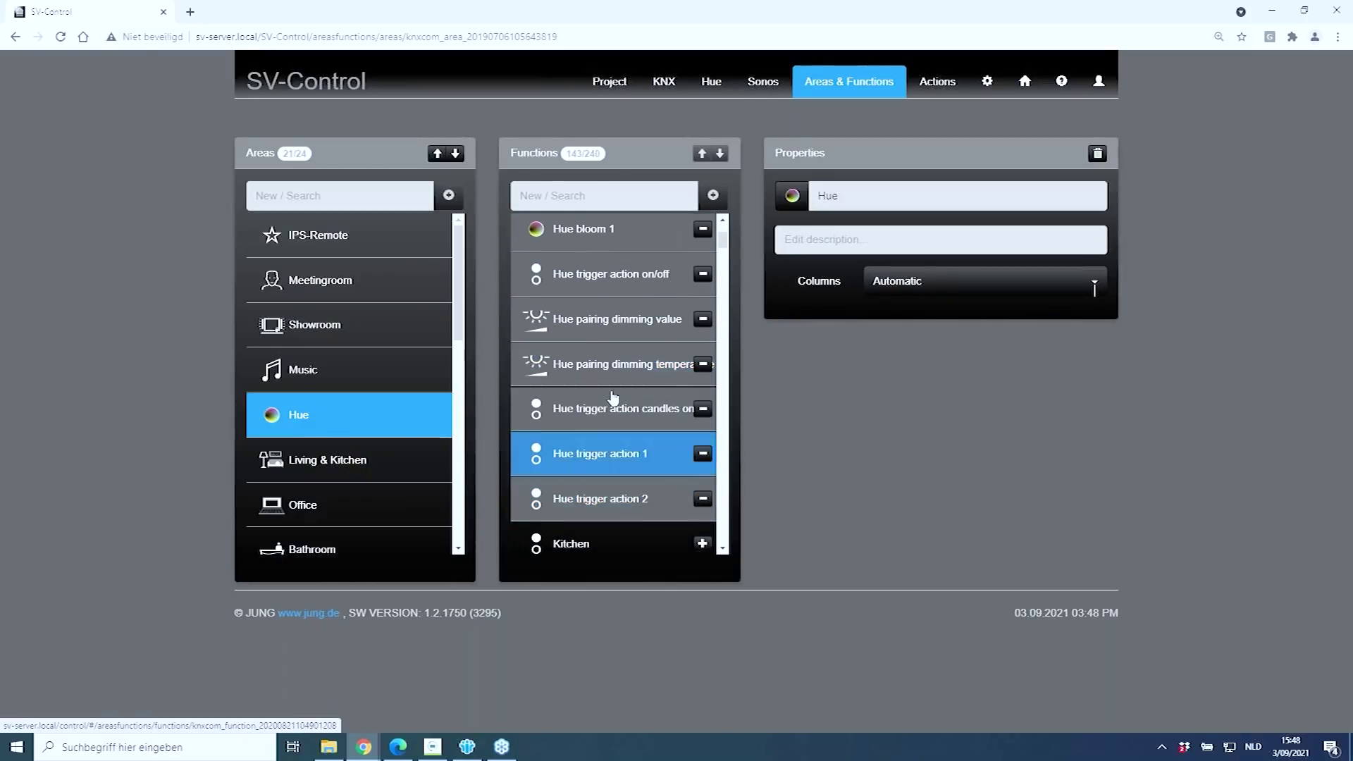
scroll(625, 272, "up", 3)
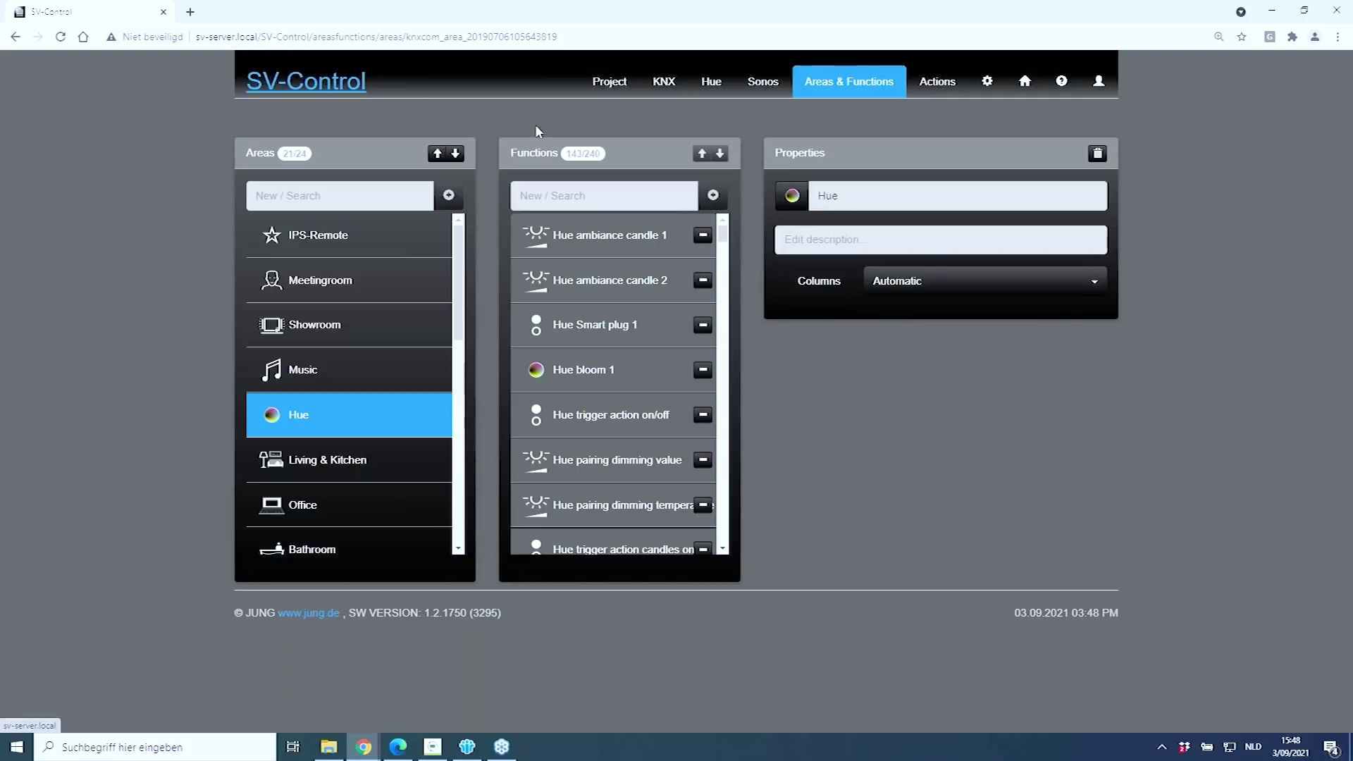
Open the Hue area in SV-Home, switch on Hue ambiance candle 1 and dim it to 20 %.
left_click(304, 86)
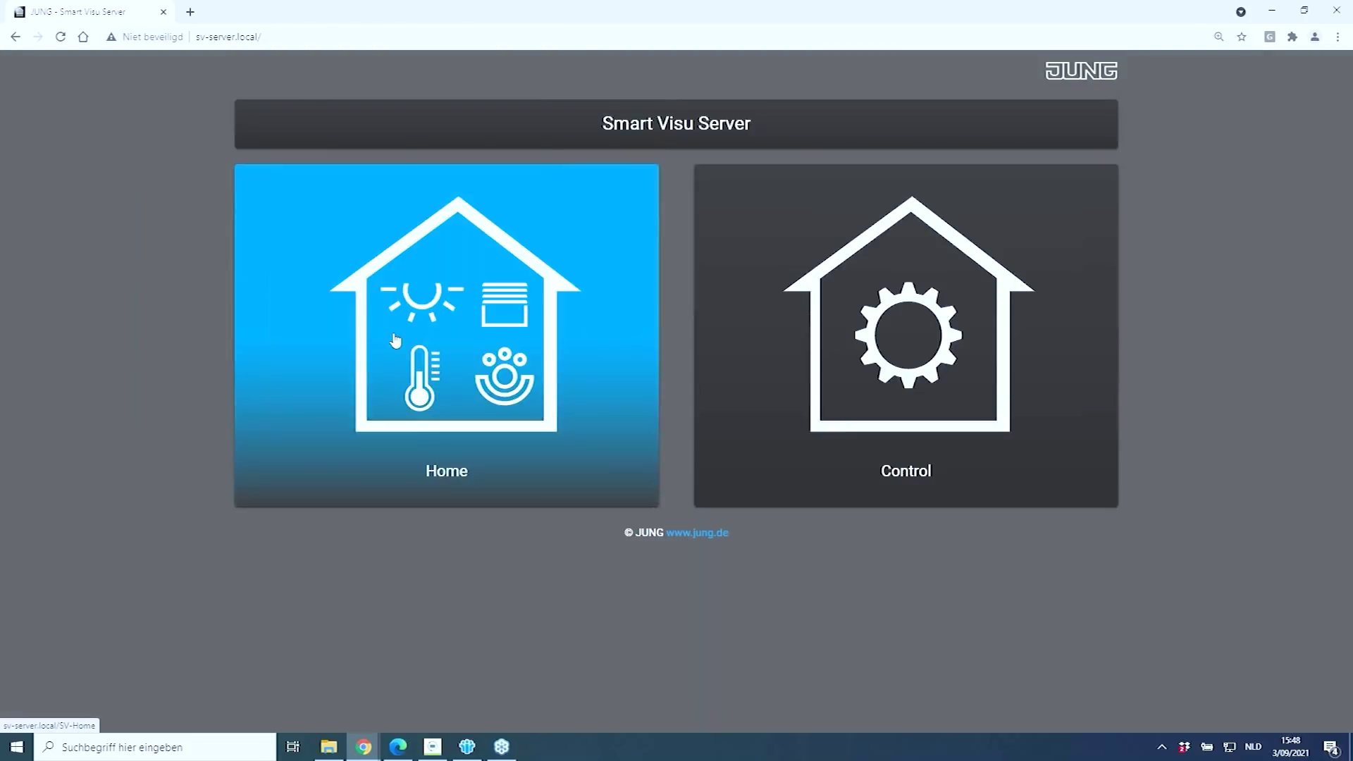
left_click(406, 365)
left_click(350, 116)
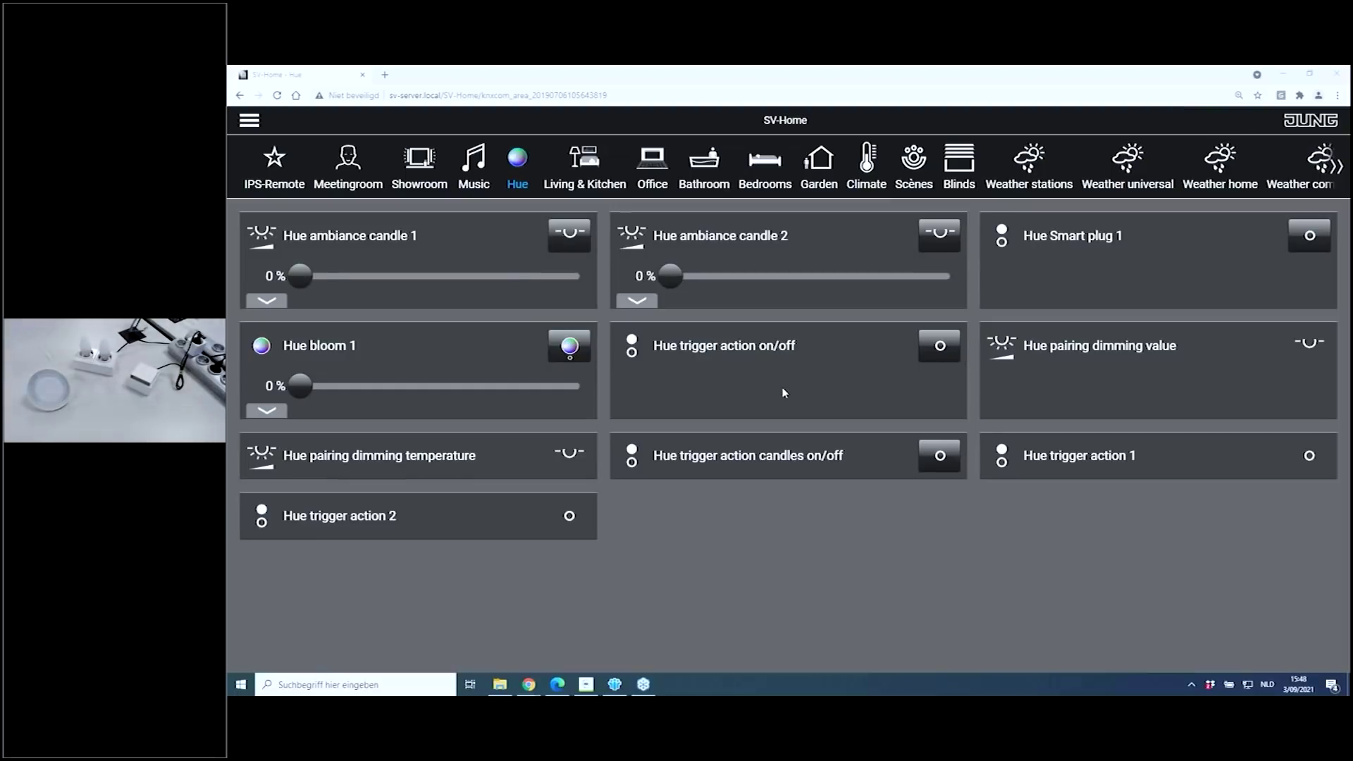
left_click(264, 304)
left_click(570, 239)
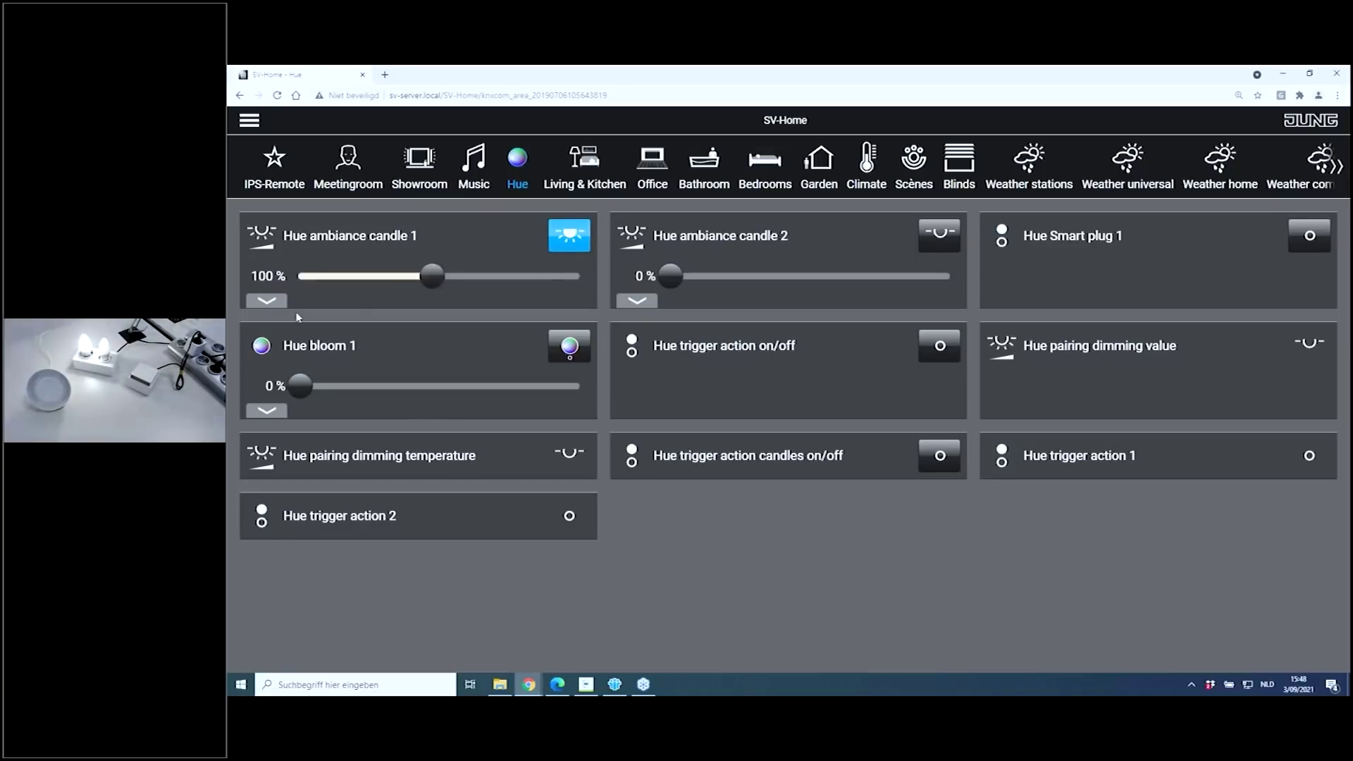
left_click(267, 301)
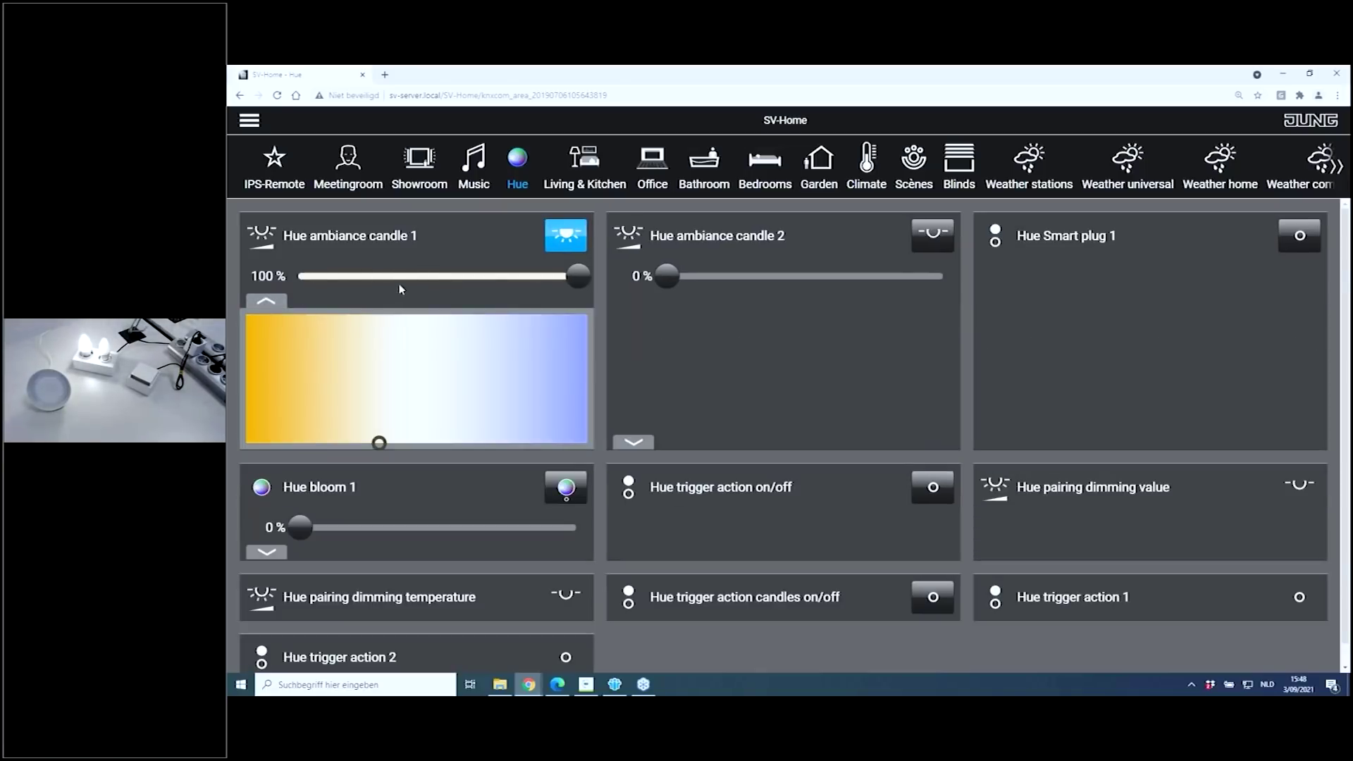
left_click(378, 279)
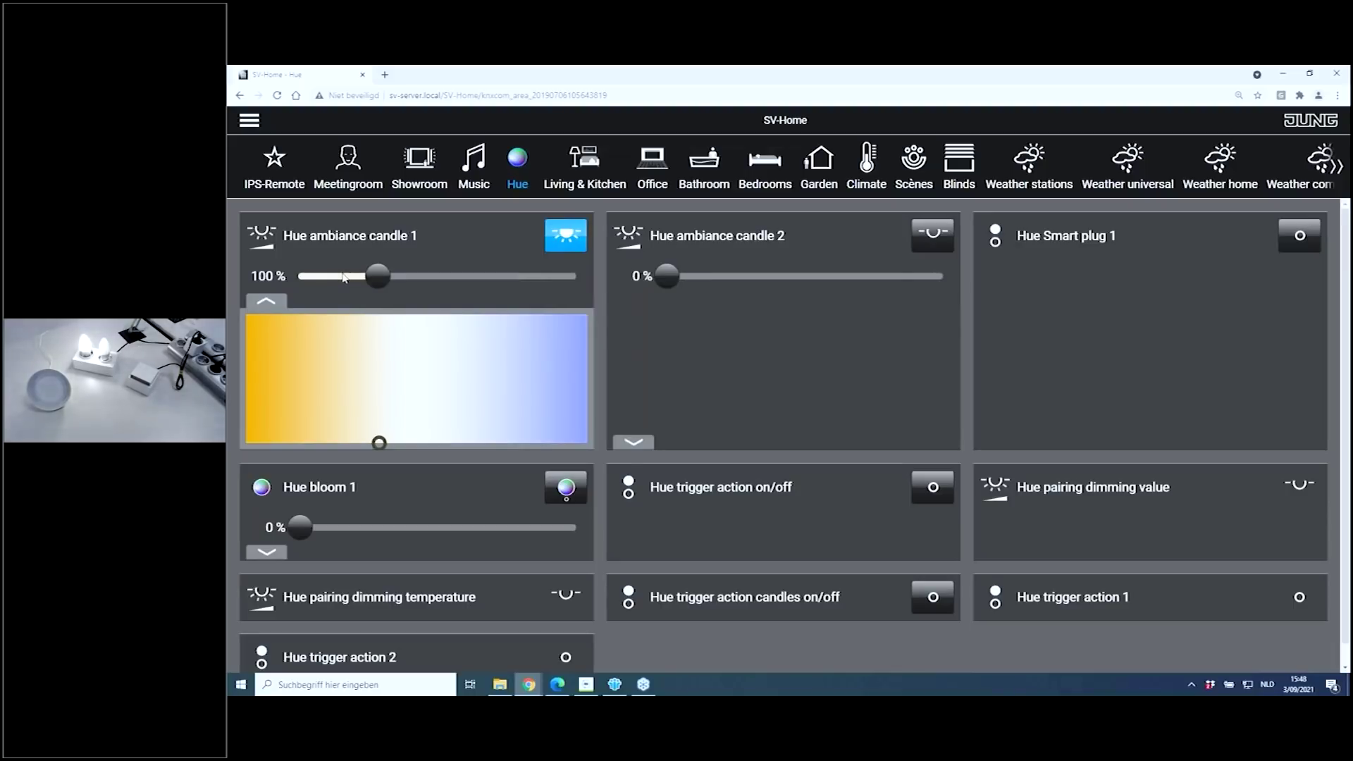
left_click(318, 279)
left_click_drag(320, 283, 355, 276)
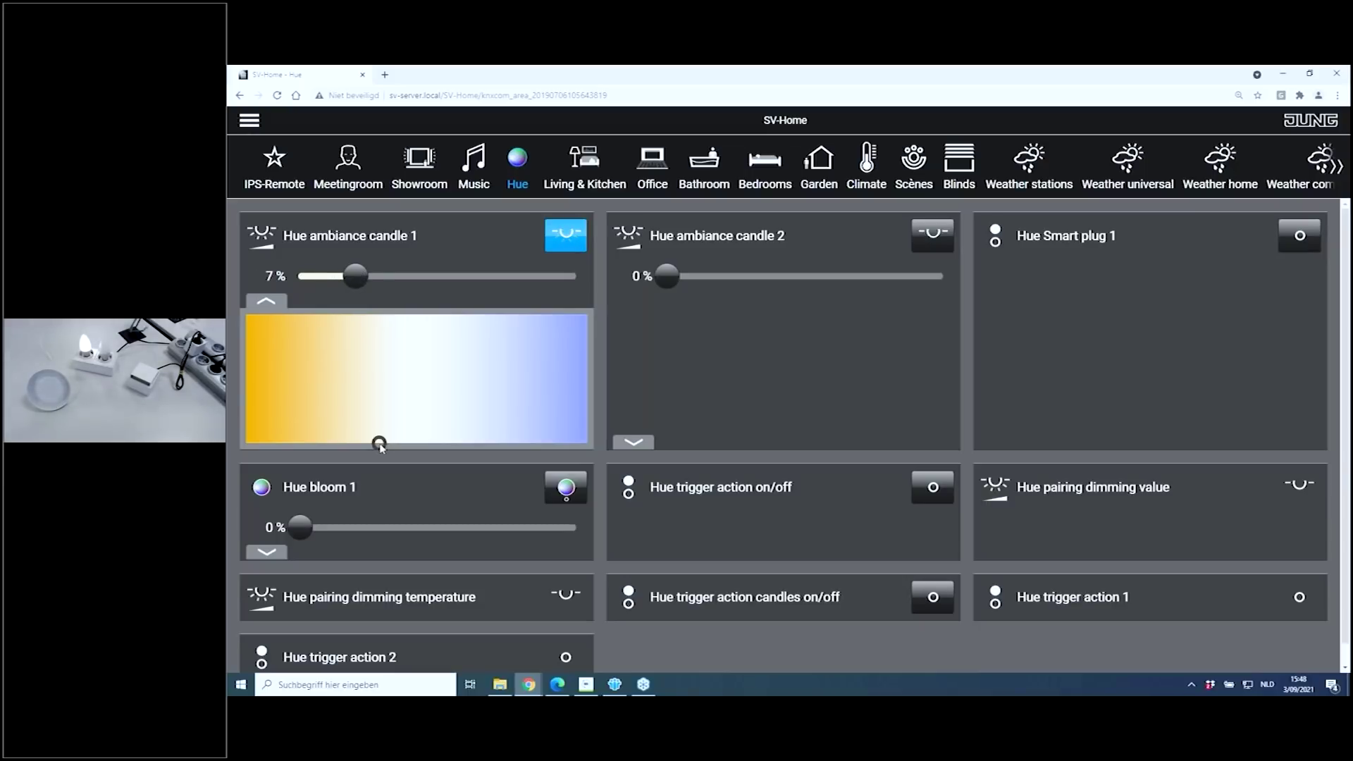
Shift Hue ambiance candle 1 from the warmest to the coolest colour temperature, and switch Hue Smart plug 1 on and off again.
mouse_move(379, 442)
left_mouse_down()
mouse_move(317, 403)
mouse_move(246, 387)
left_mouse_up()
left_click(287, 389)
left_click_drag(254, 385, 586, 401)
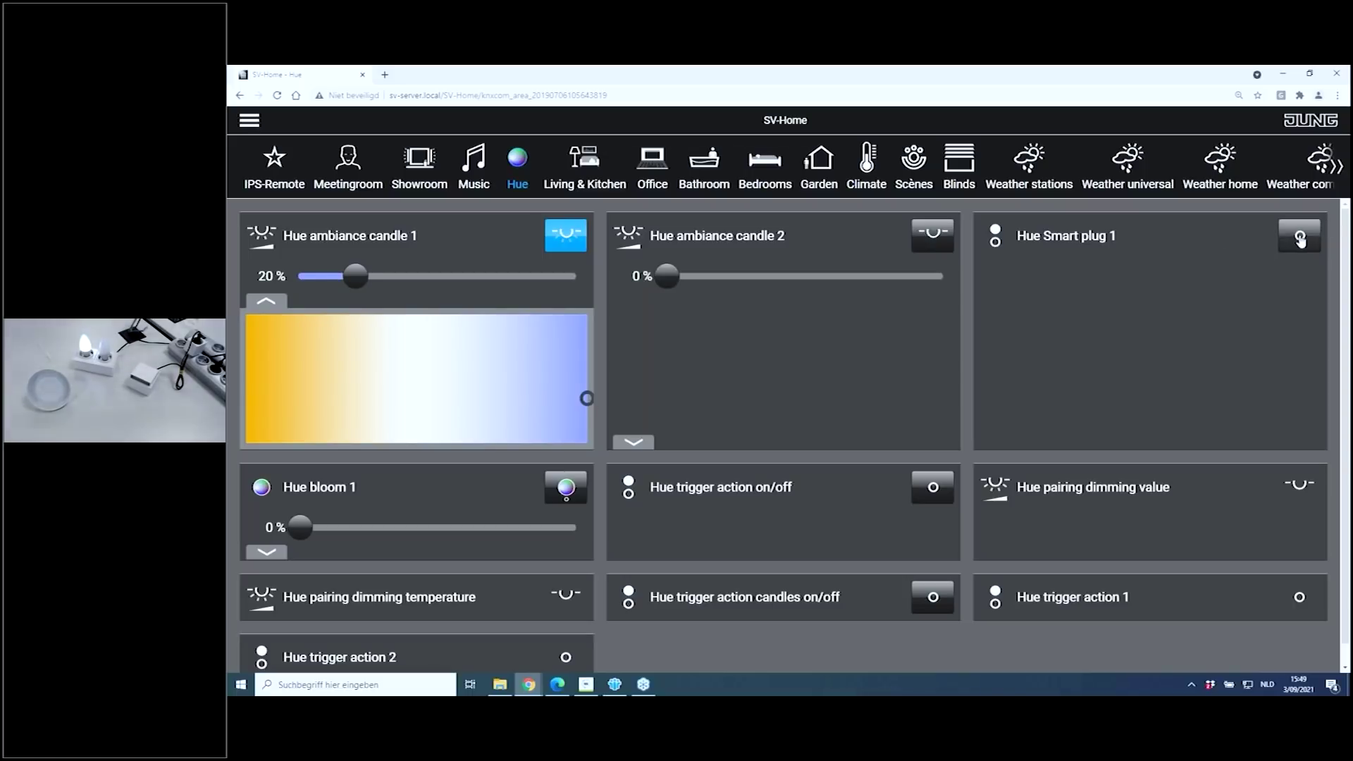
left_click(1300, 239)
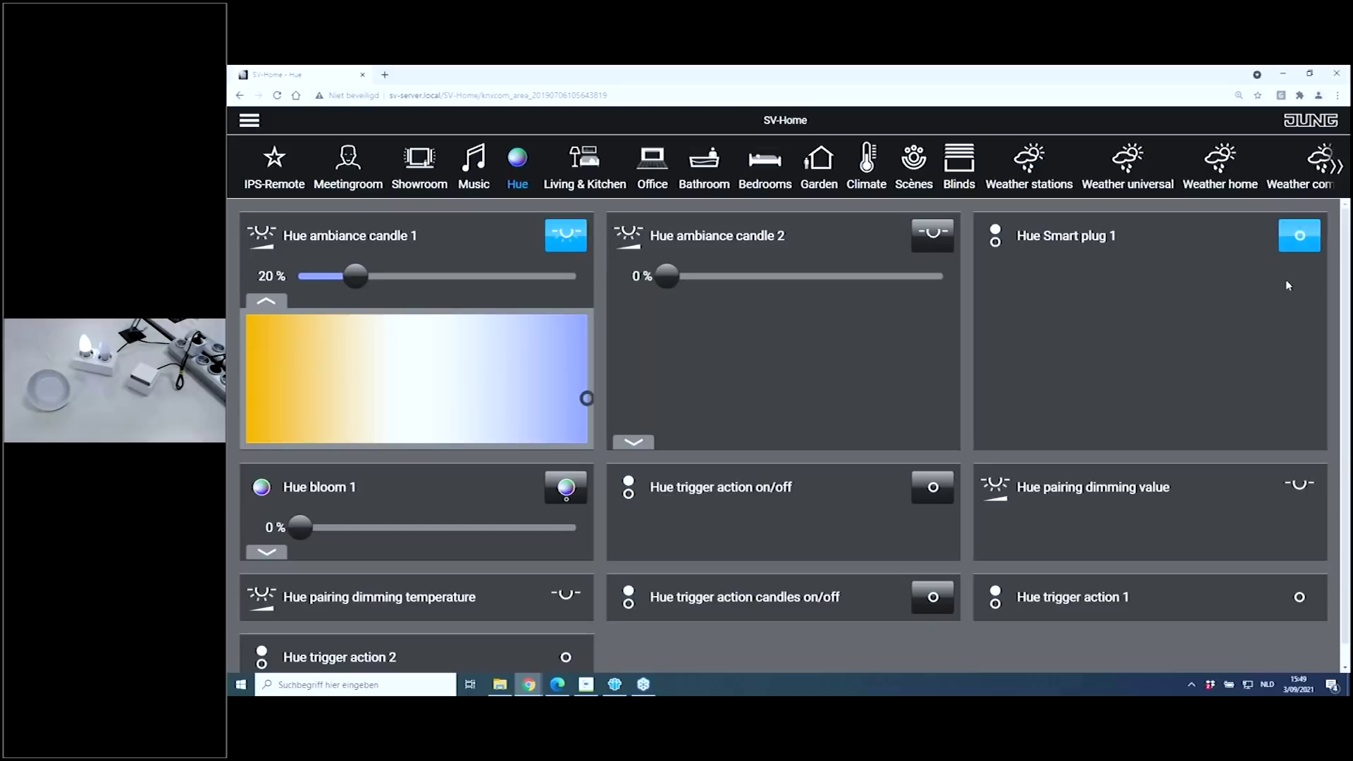
left_click(1300, 239)
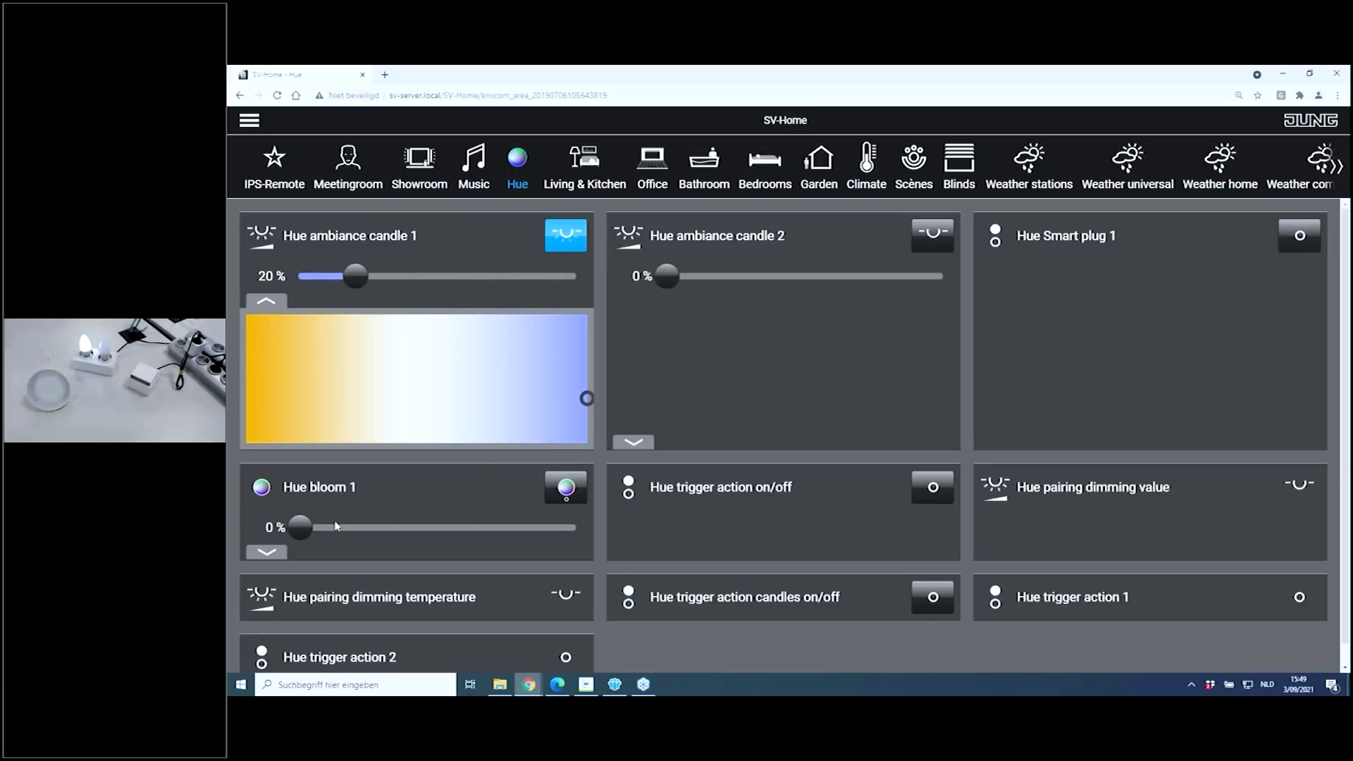
Expand the colour controls of Hue bloom 1, switch the lamp on and lower its brightness.
left_click(268, 553)
scroll(354, 522, "down", 3)
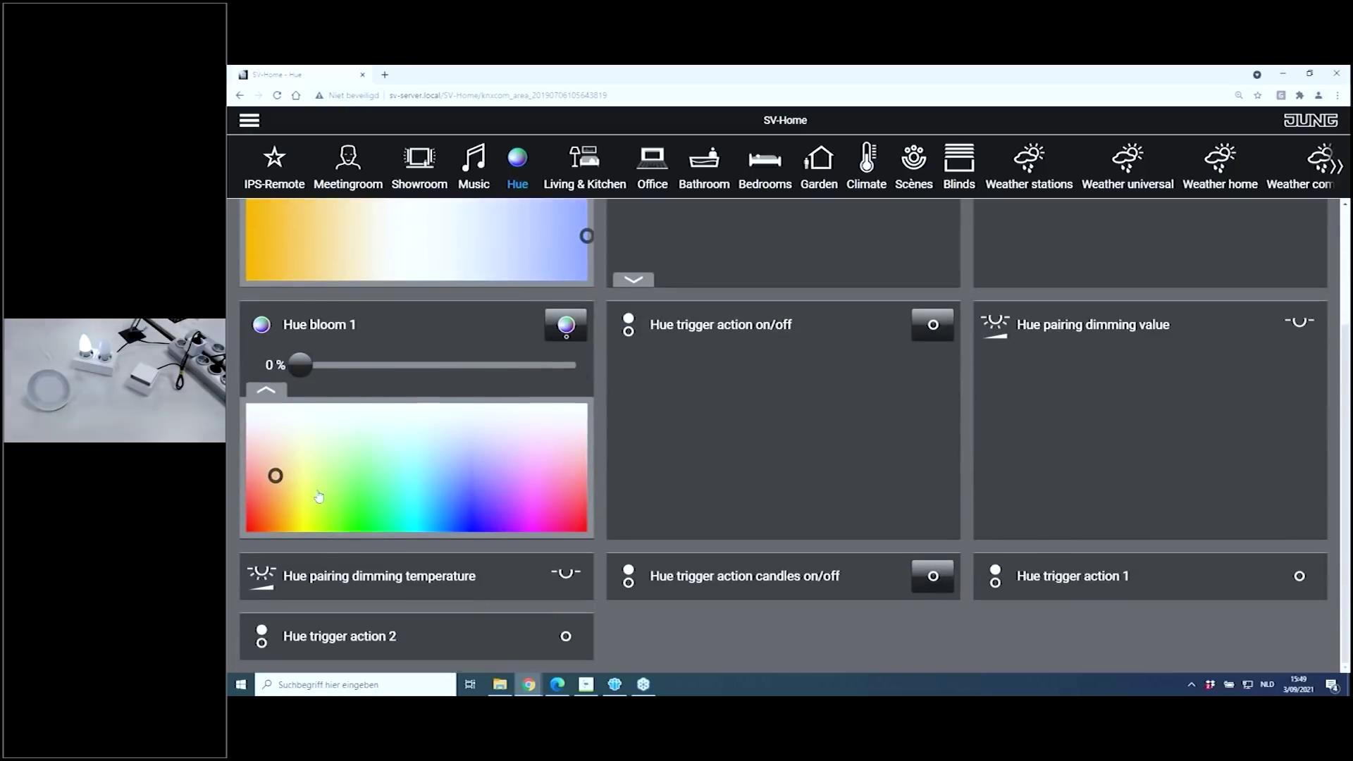
left_click(569, 324)
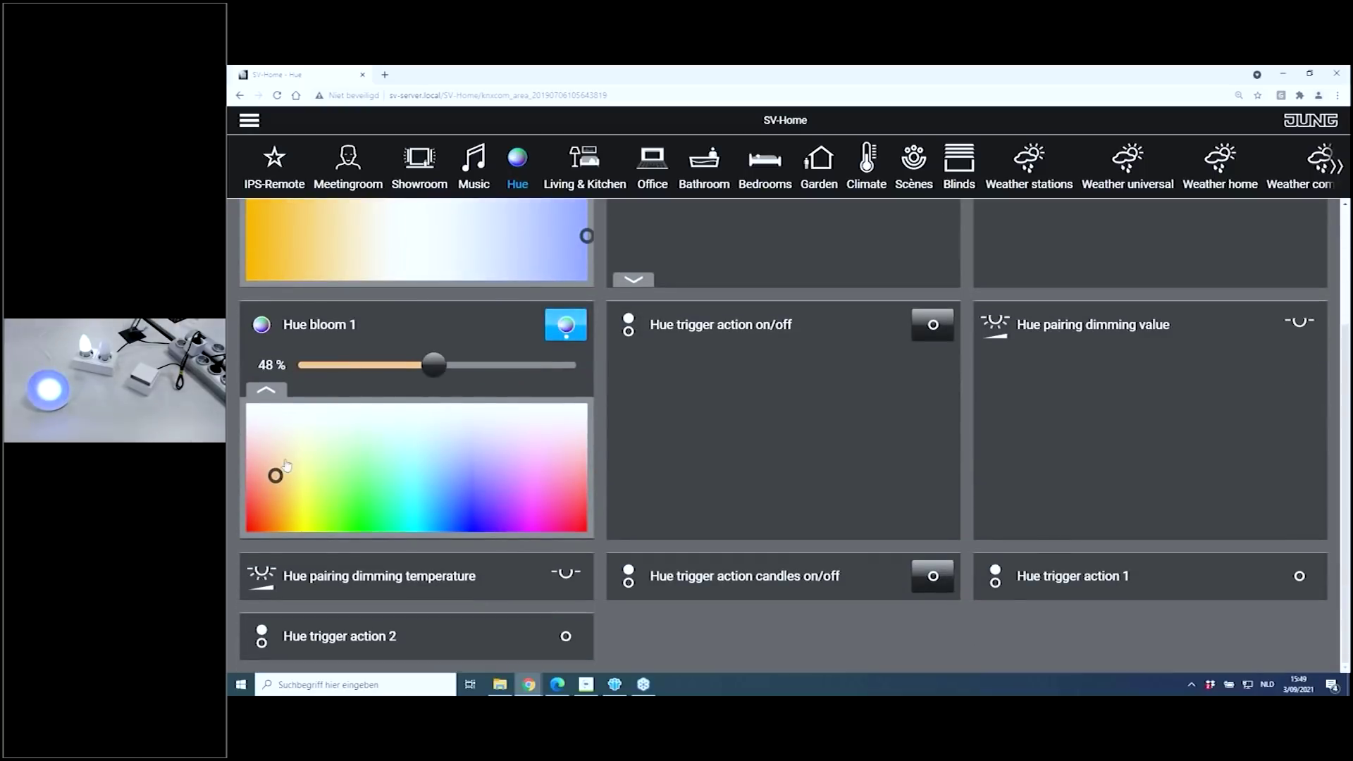
left_click_drag(431, 367, 397, 366)
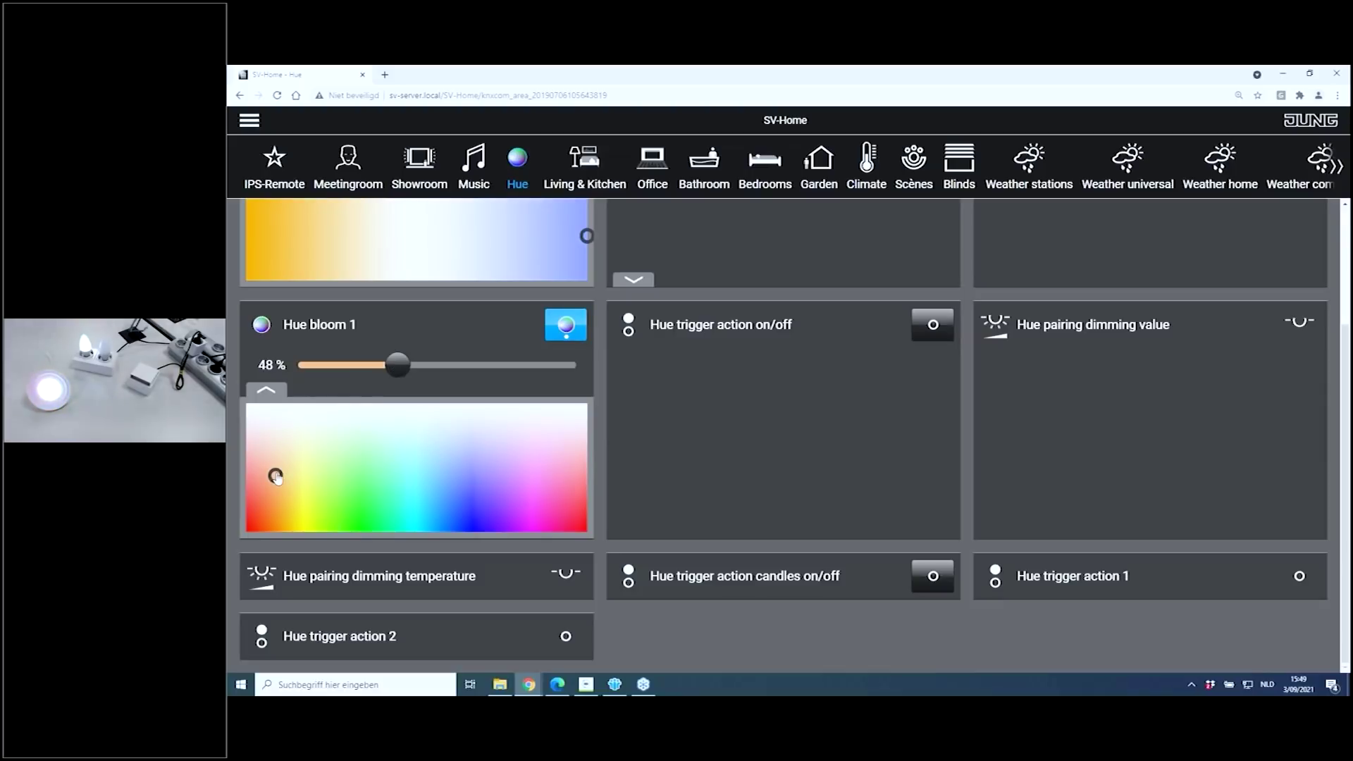